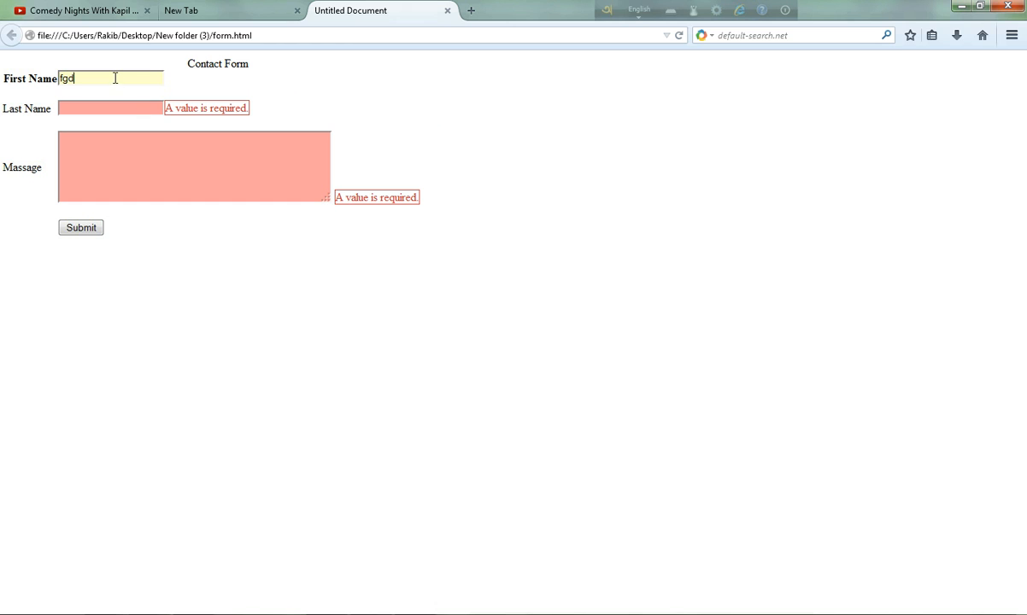
Examine how the finished contact form marks its First Name, Last Name and Massage fields when they are entered and left.
click(50, 71)
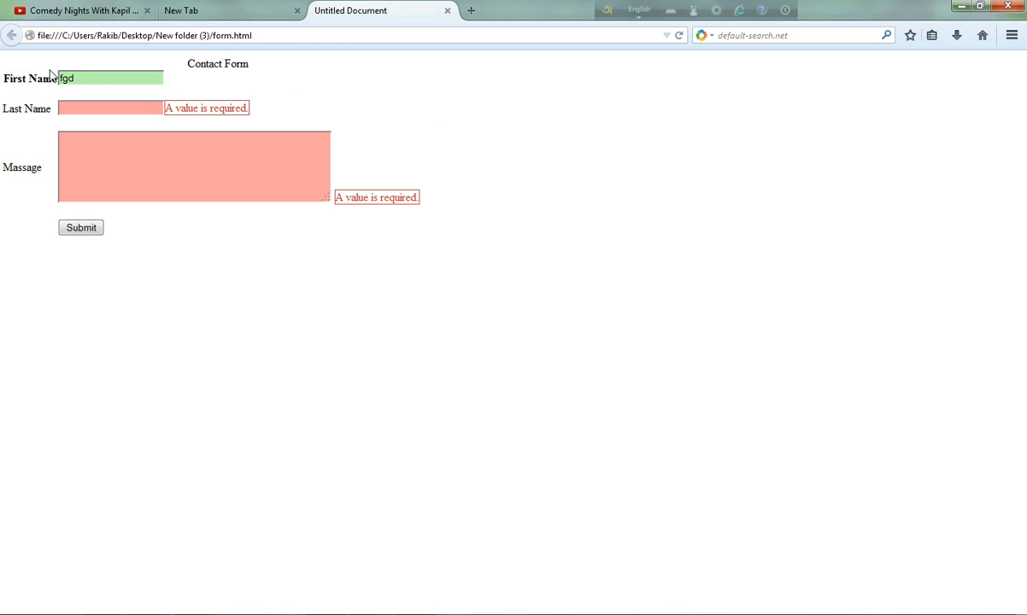
click(93, 81)
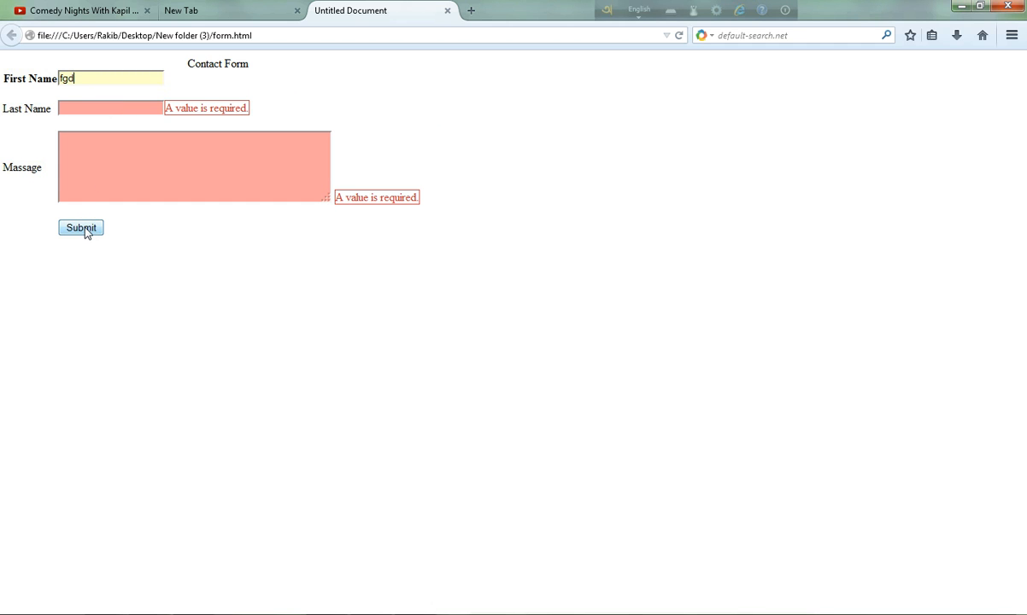
click(162, 109)
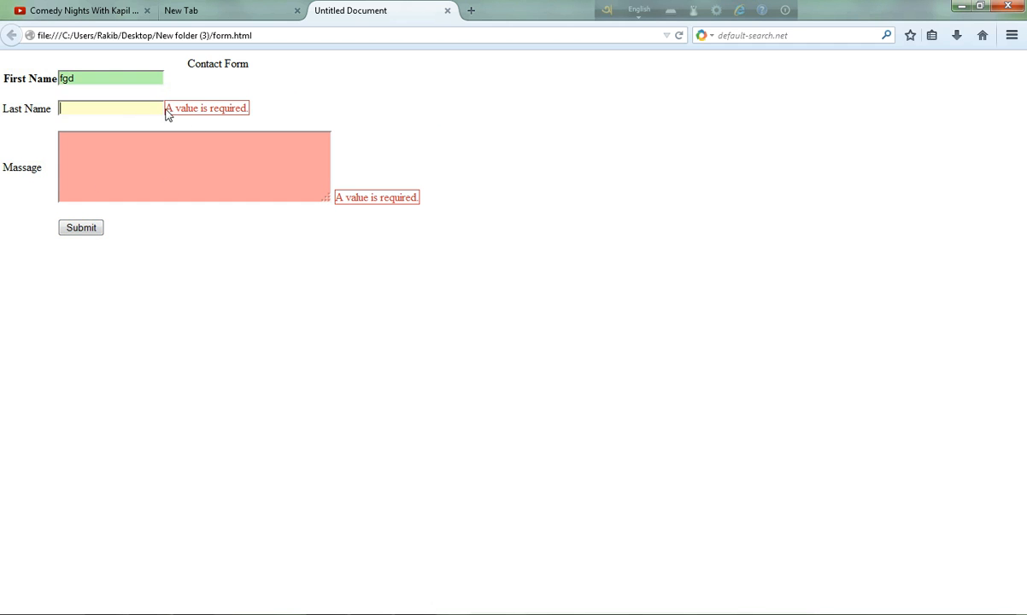
click(173, 107)
drag(173, 108, 147, 108)
click(172, 110)
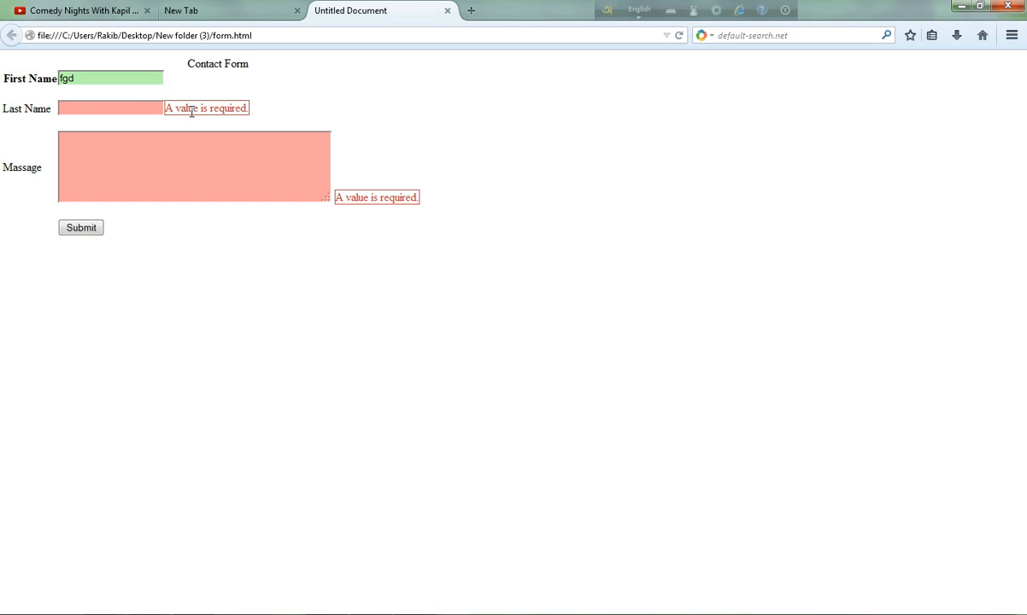
click(134, 107)
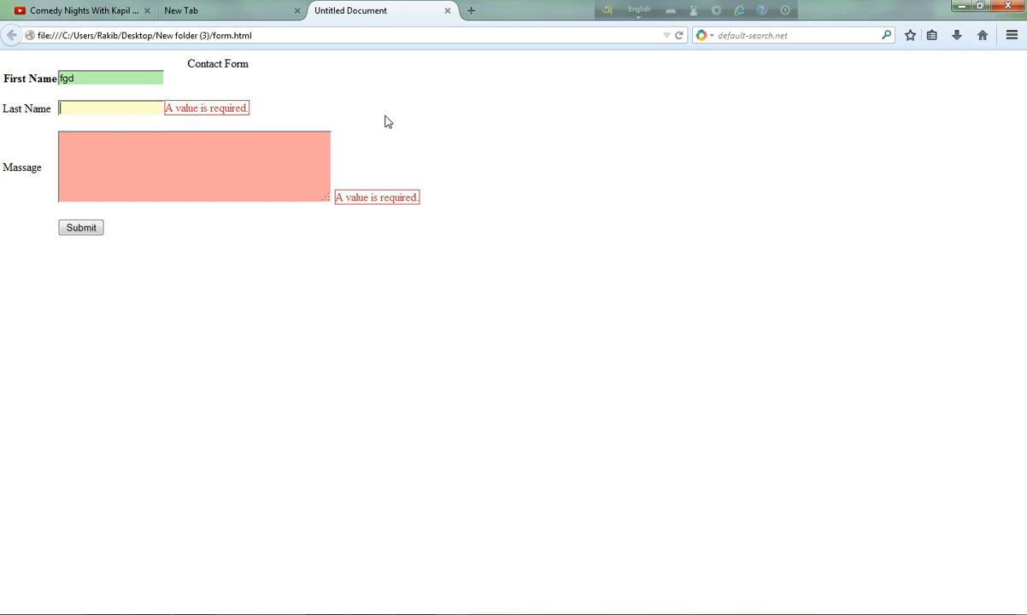
click(182, 90)
drag(182, 90, 418, 189)
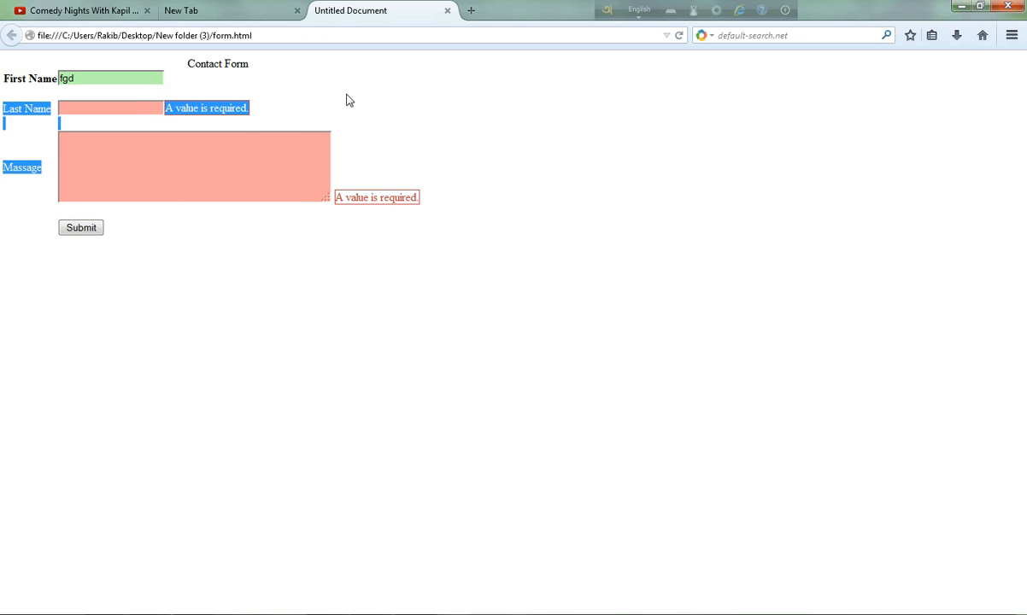
Switch to Dreamweaver and create a new HTML document containing a form.
click(457, 613)
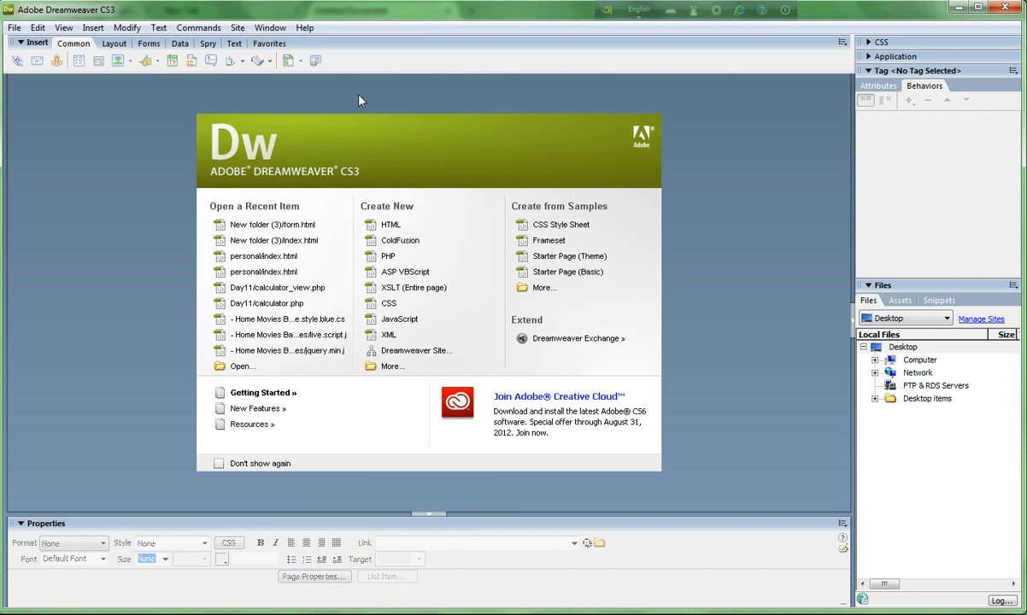
click(385, 229)
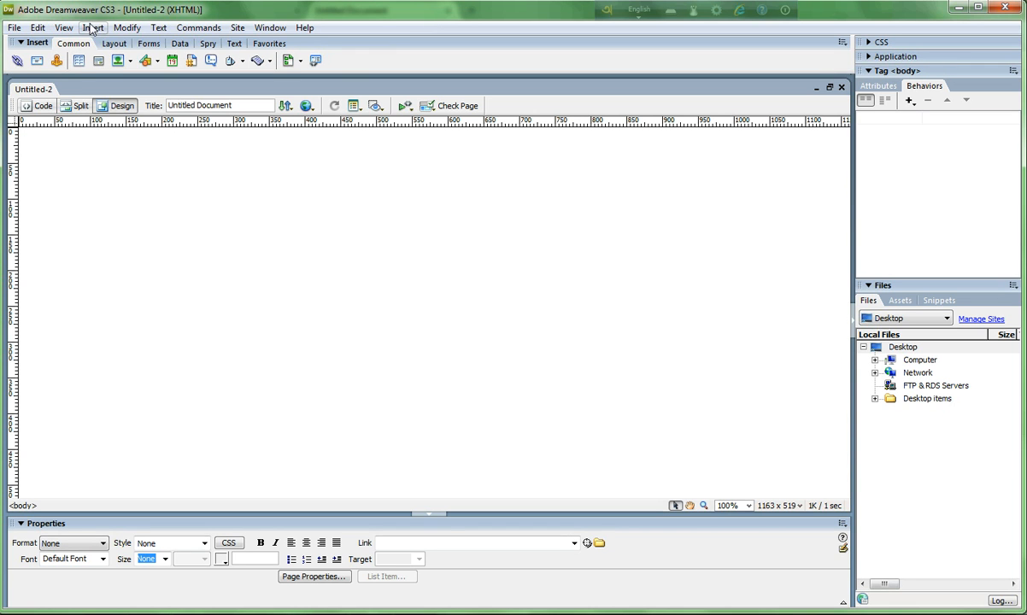
click(91, 30)
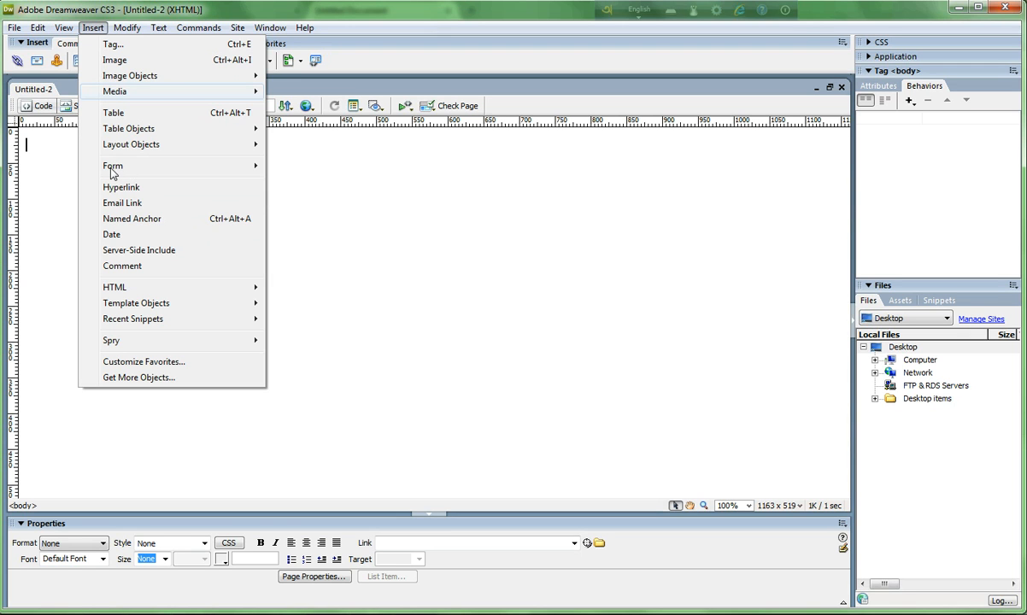
mouse_move(111, 174)
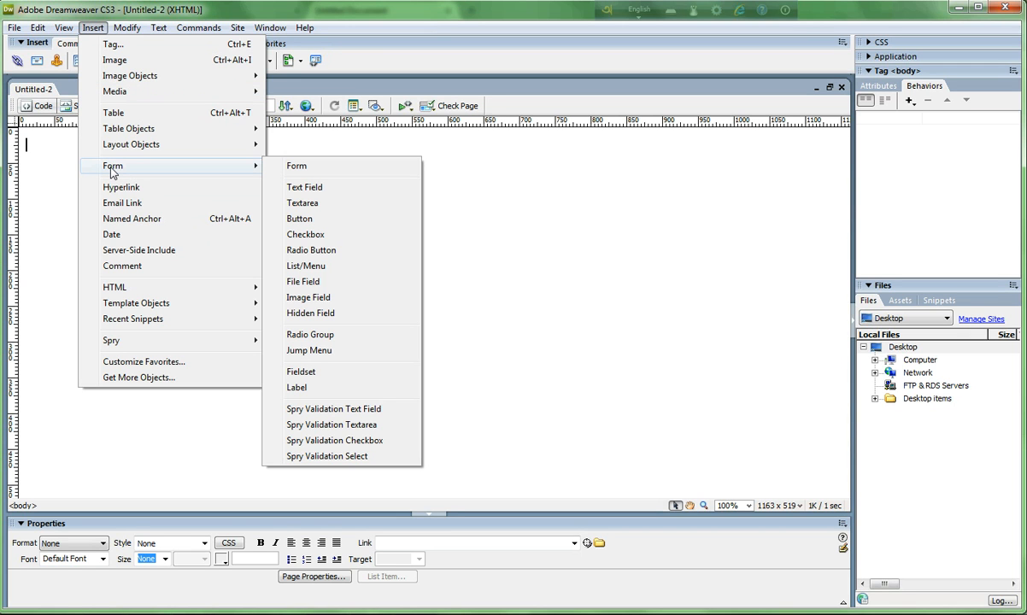
click(299, 167)
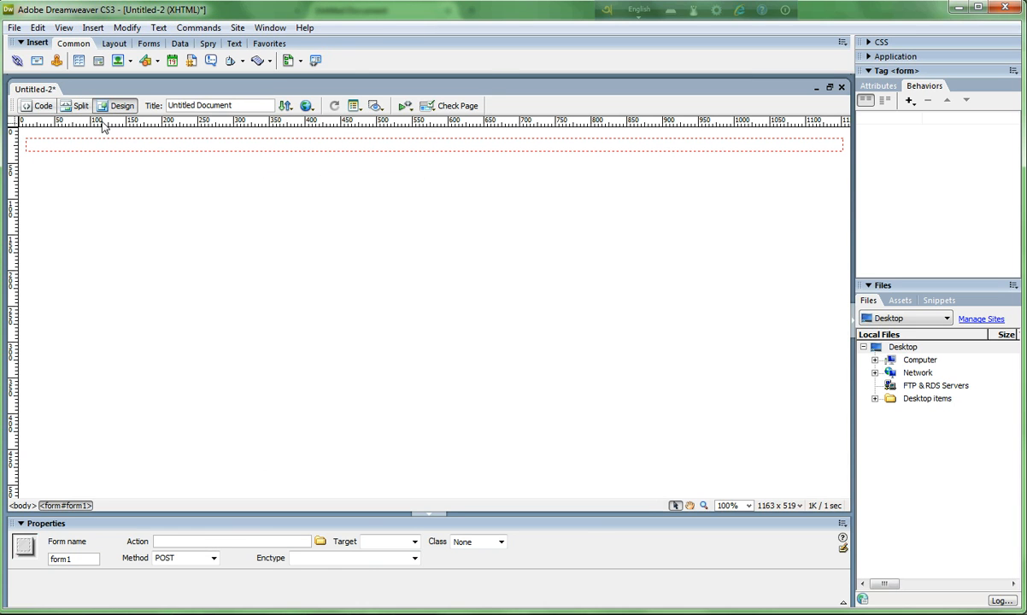
Insert a table with 8 rows, 1 column and the caption "Contact Form" inside the form.
click(95, 32)
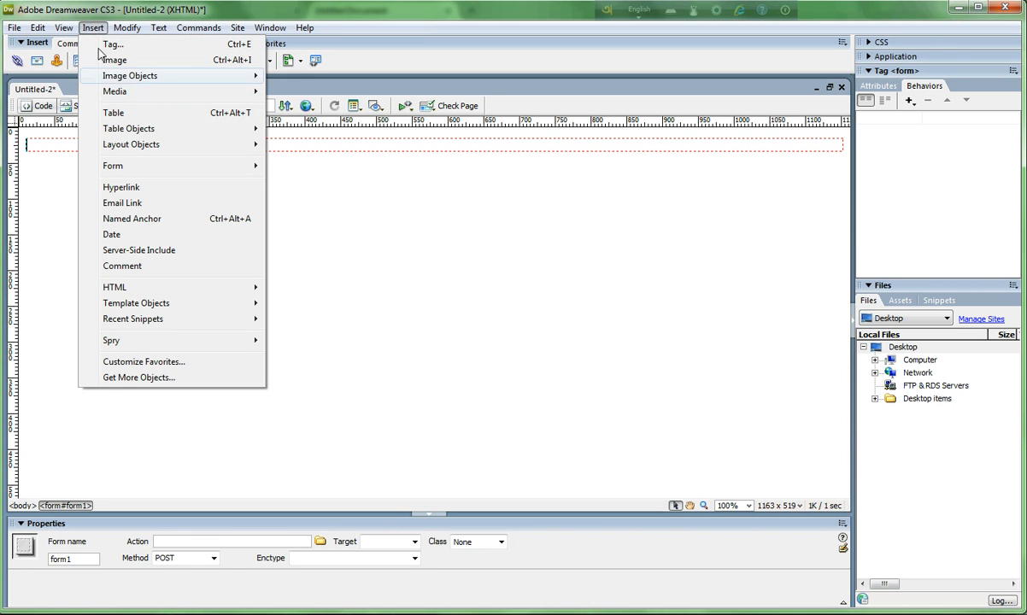
mouse_move(116, 160)
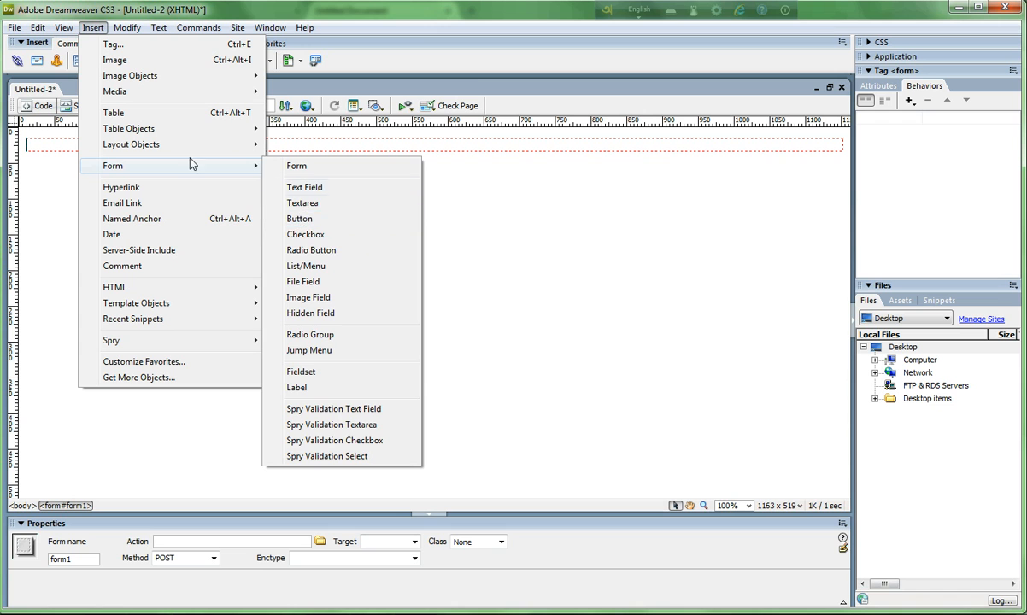
click(150, 117)
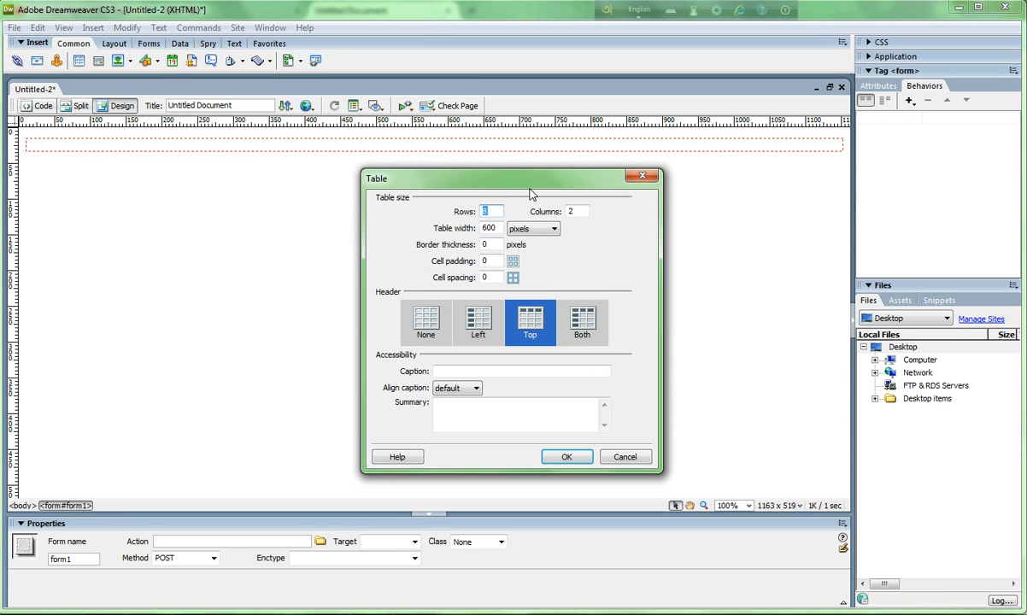
drag(489, 178, 453, 171)
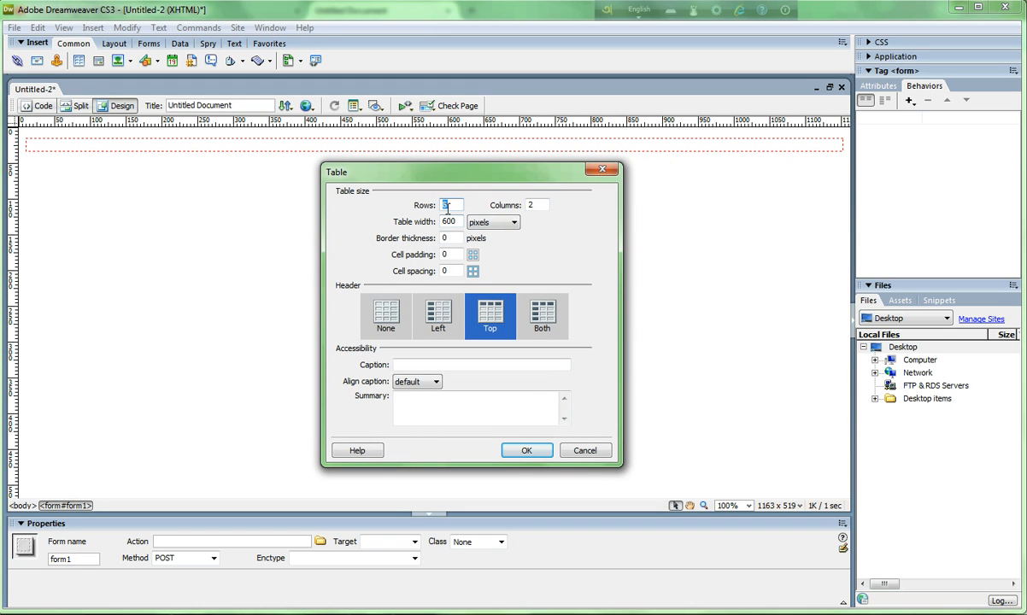
text(8)
key(Tab)
text(1)
click(426, 365)
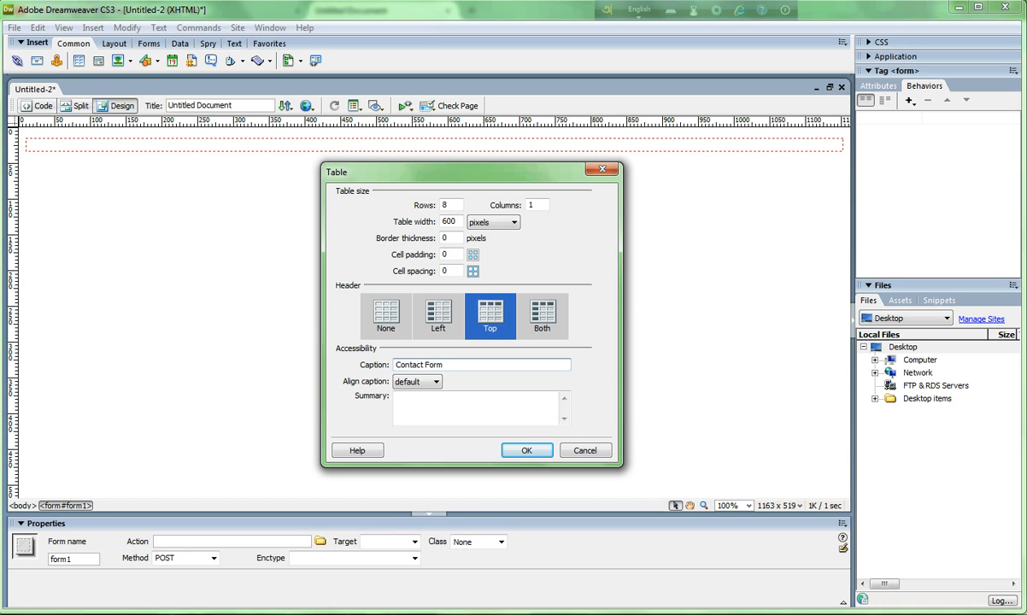
click(530, 451)
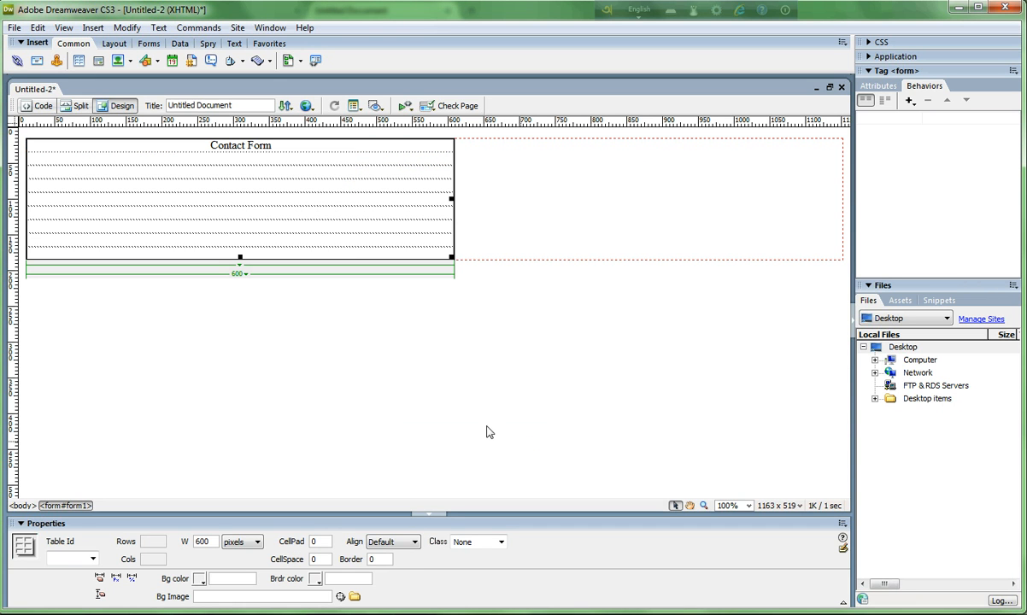
Insert a text field with the ID "firstname" in the table's second row.
click(259, 199)
click(200, 159)
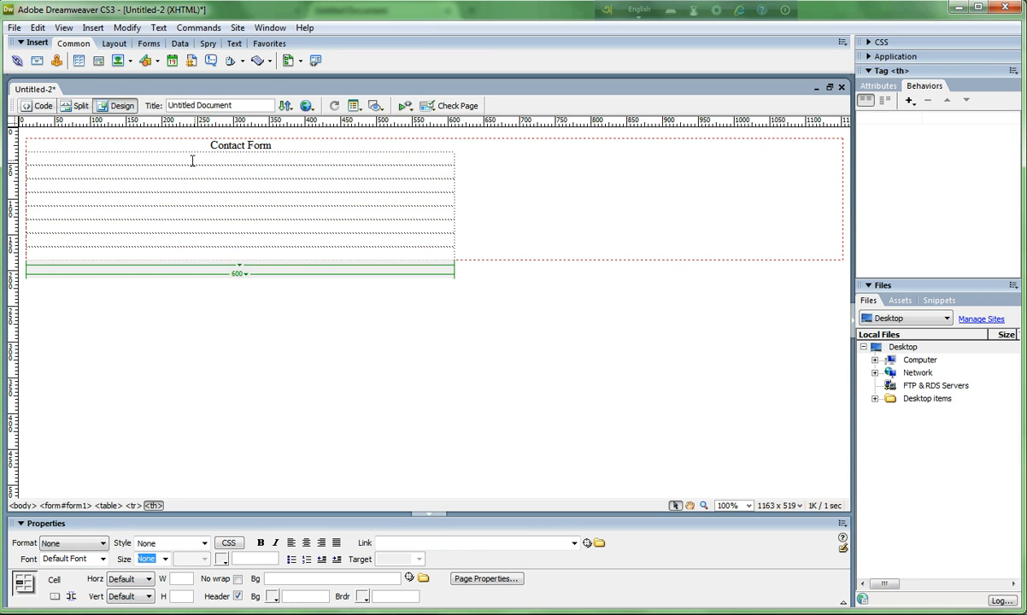
click(87, 179)
click(93, 29)
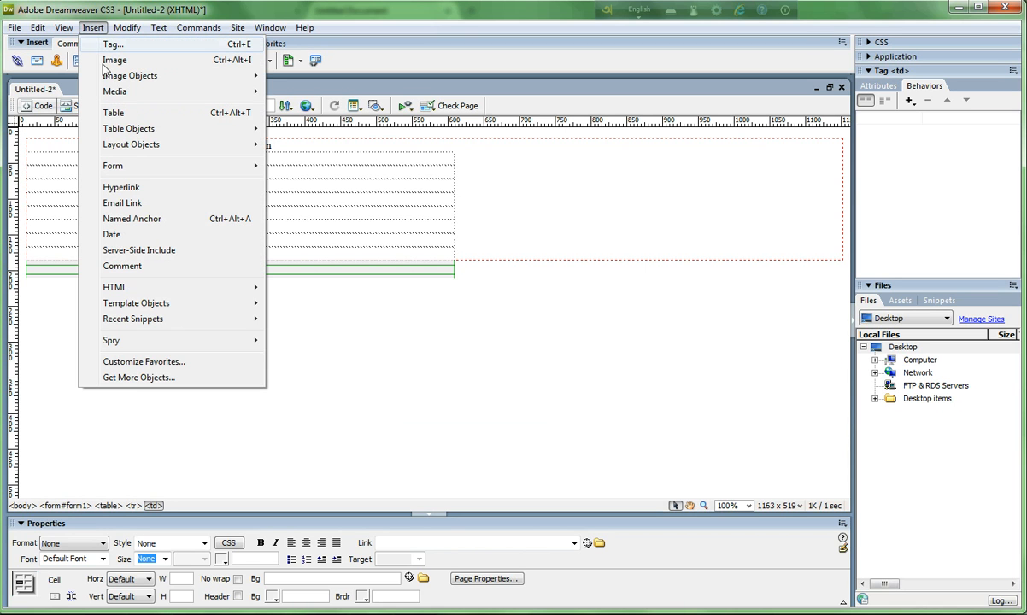
mouse_move(112, 97)
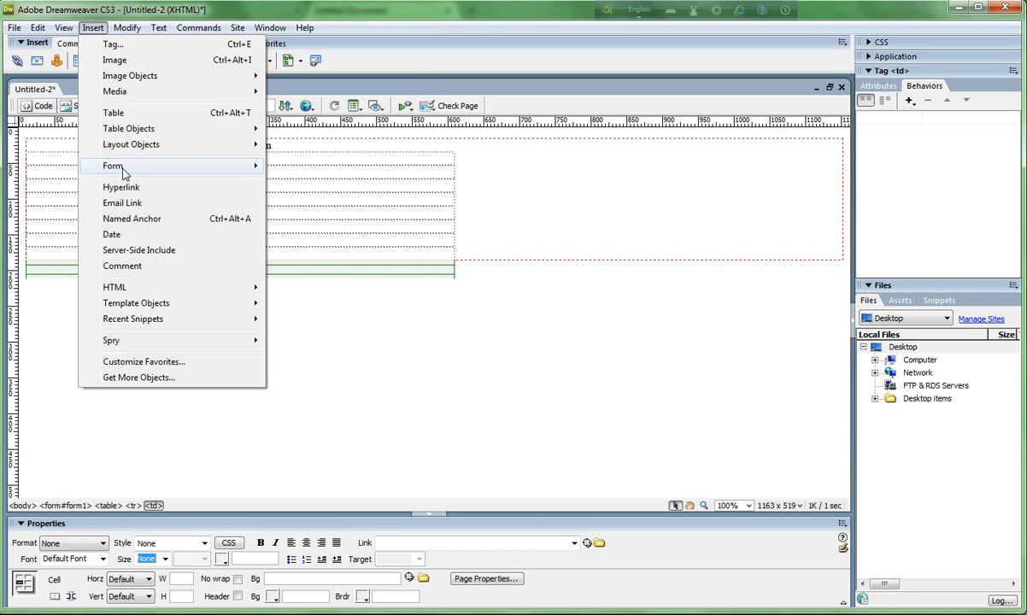
click(306, 190)
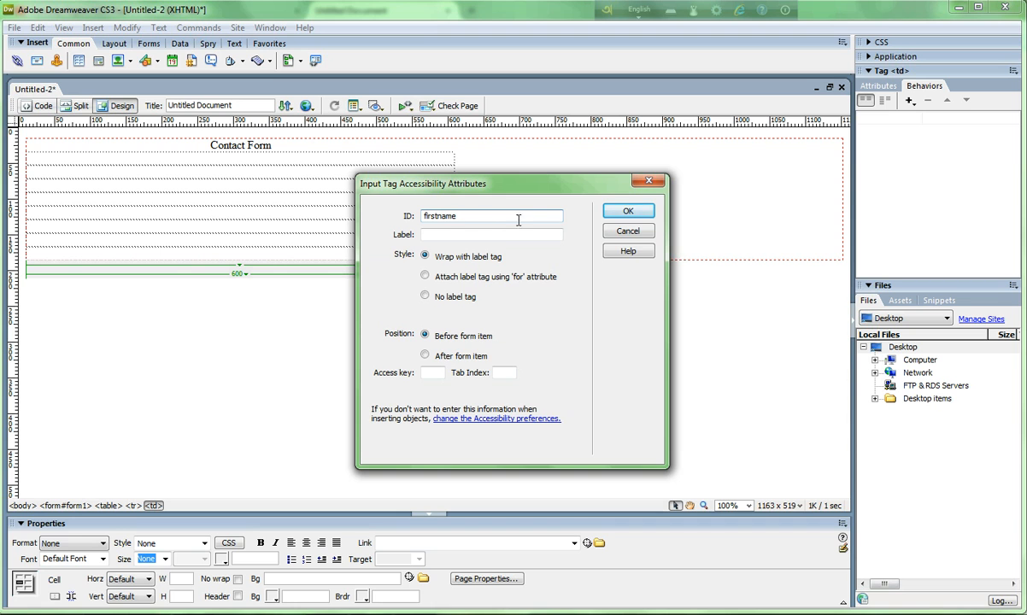
click(629, 212)
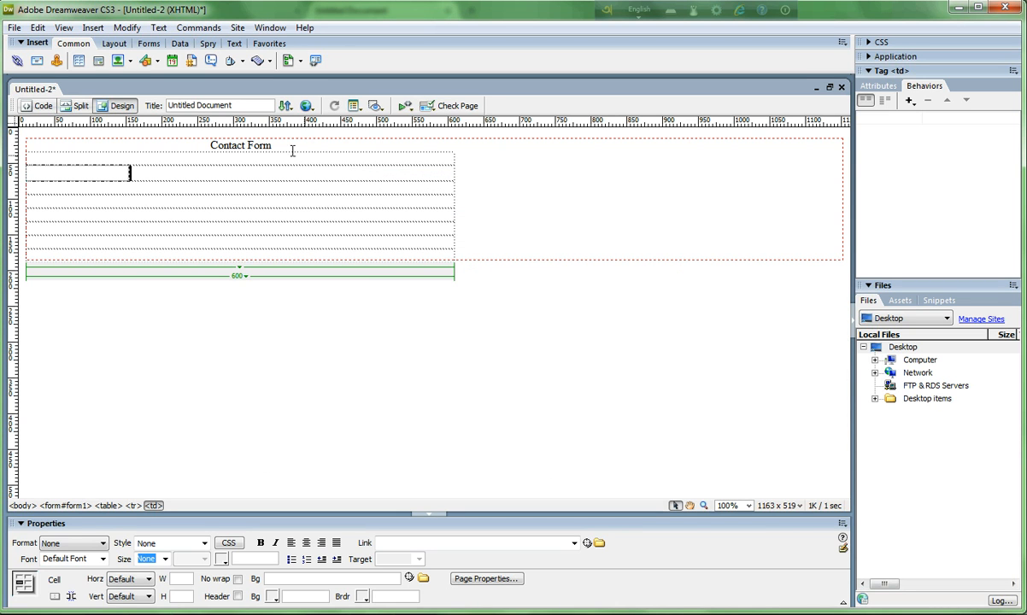
Insert a text field with the ID "lastname" in the table's fourth row.
click(139, 203)
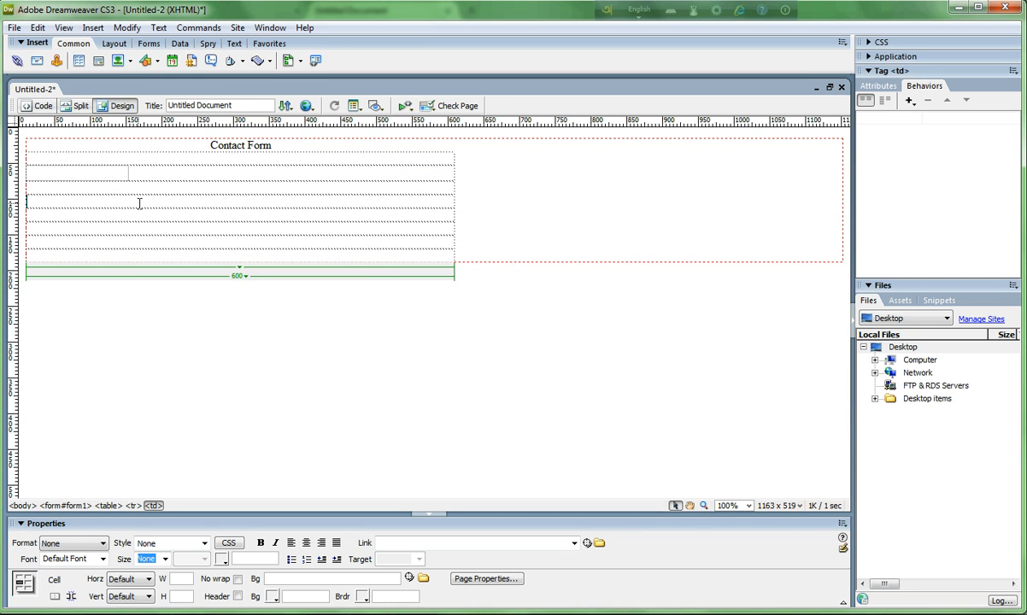
click(93, 28)
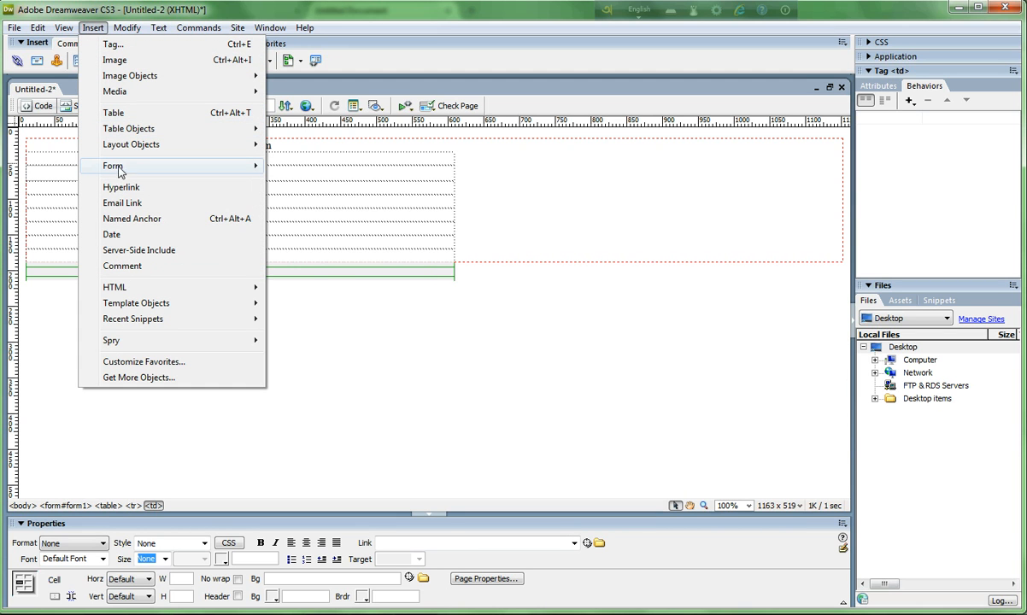
mouse_move(118, 166)
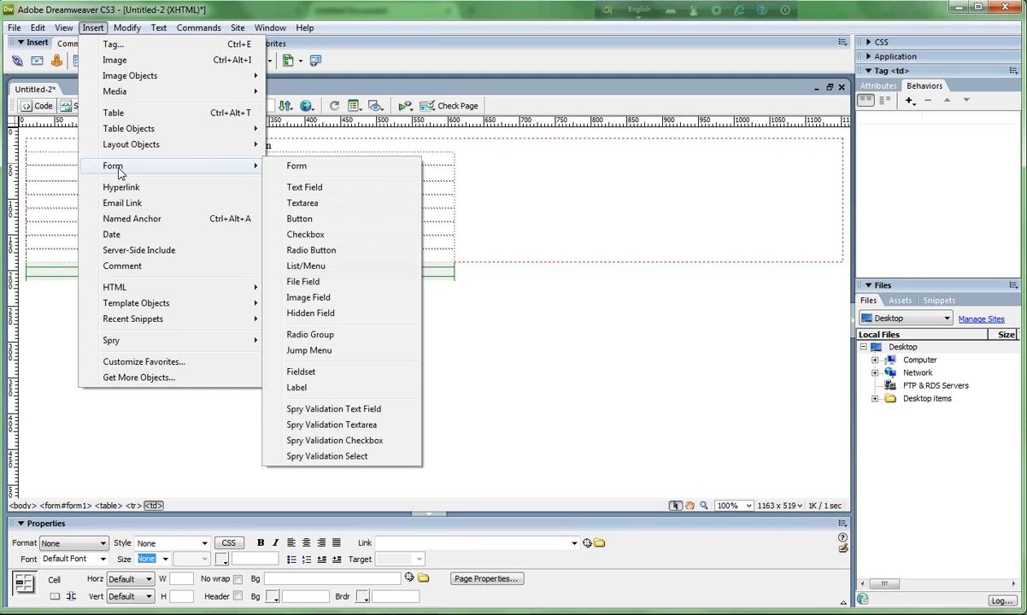
click(295, 188)
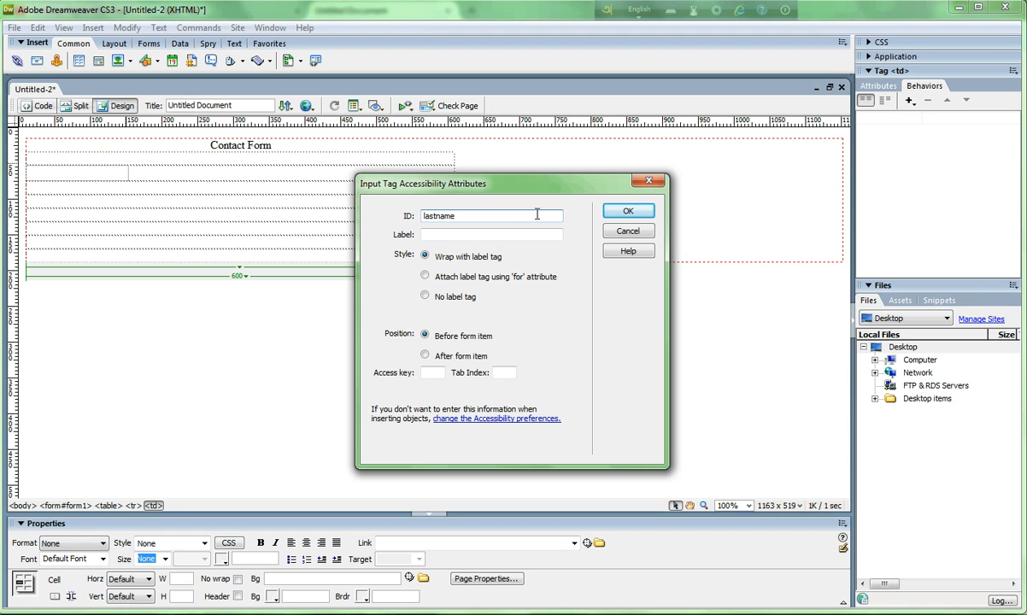
click(614, 212)
Insert a textarea with the ID "textarea" in the table's sixth row.
click(133, 232)
click(93, 27)
mouse_move(137, 164)
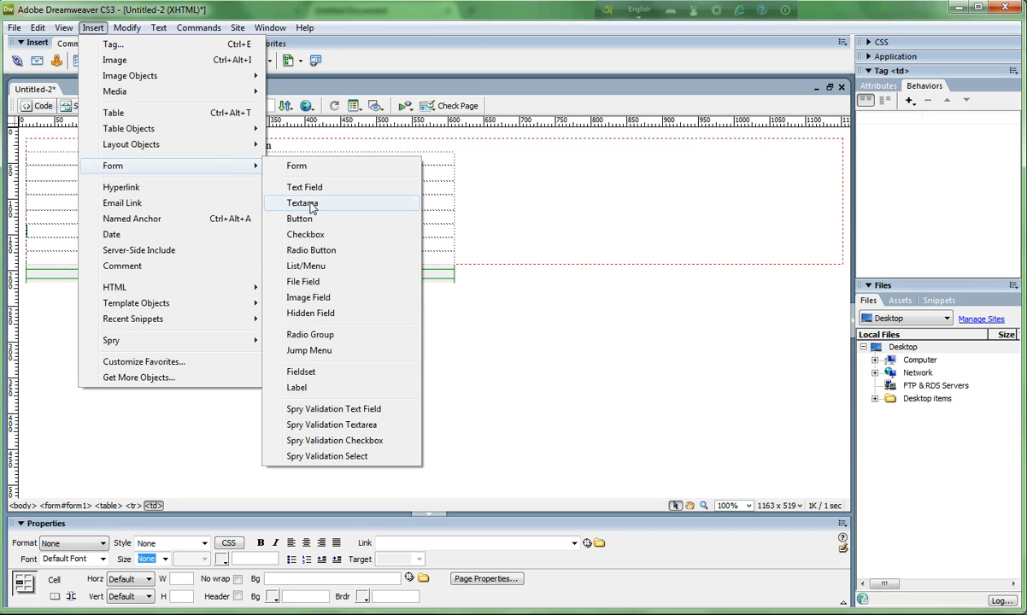
click(306, 204)
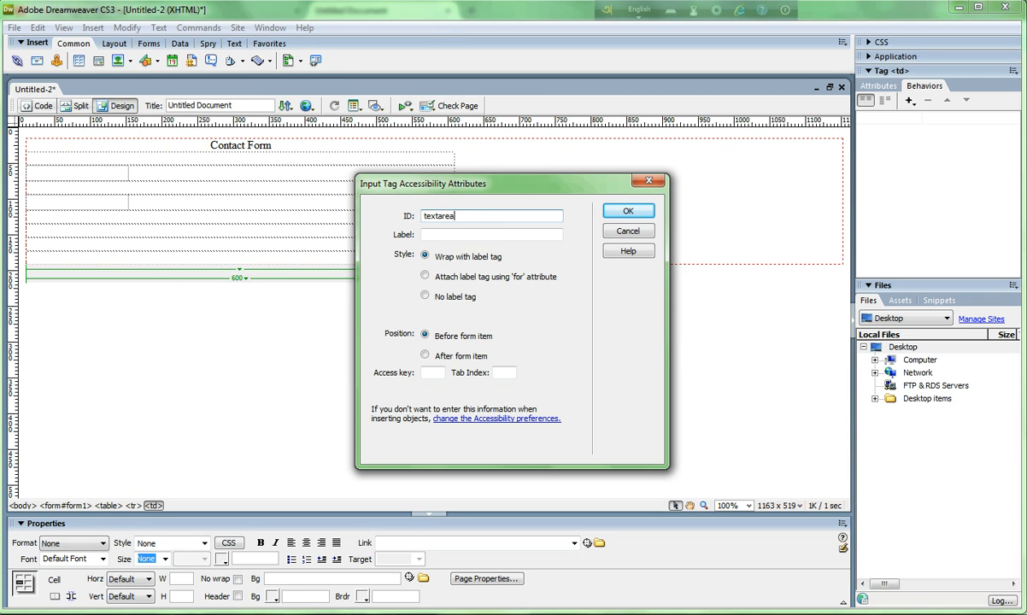
click(627, 213)
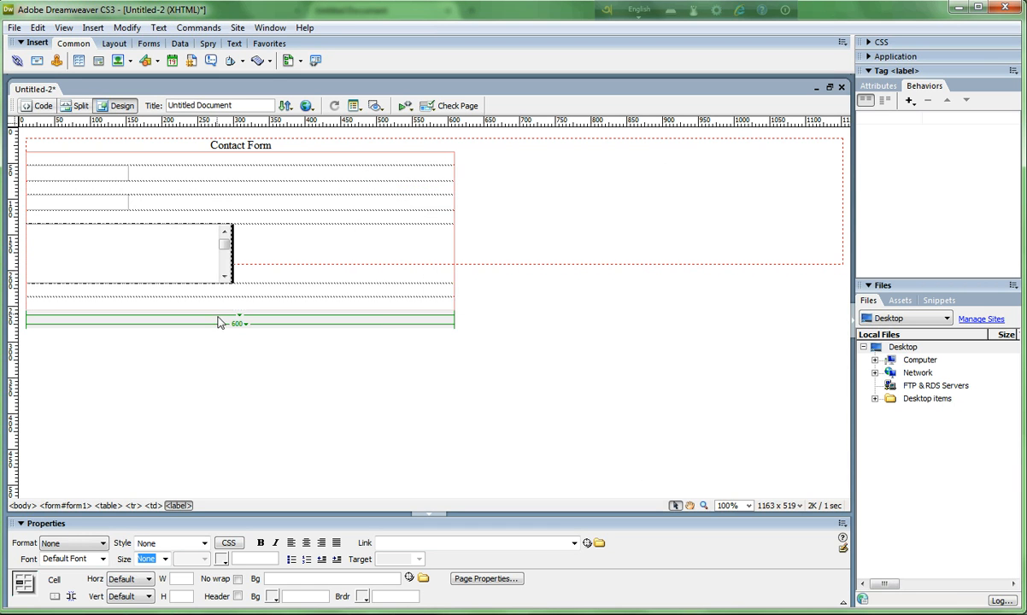
Insert a button with the ID "submit" in the table's last row.
click(214, 301)
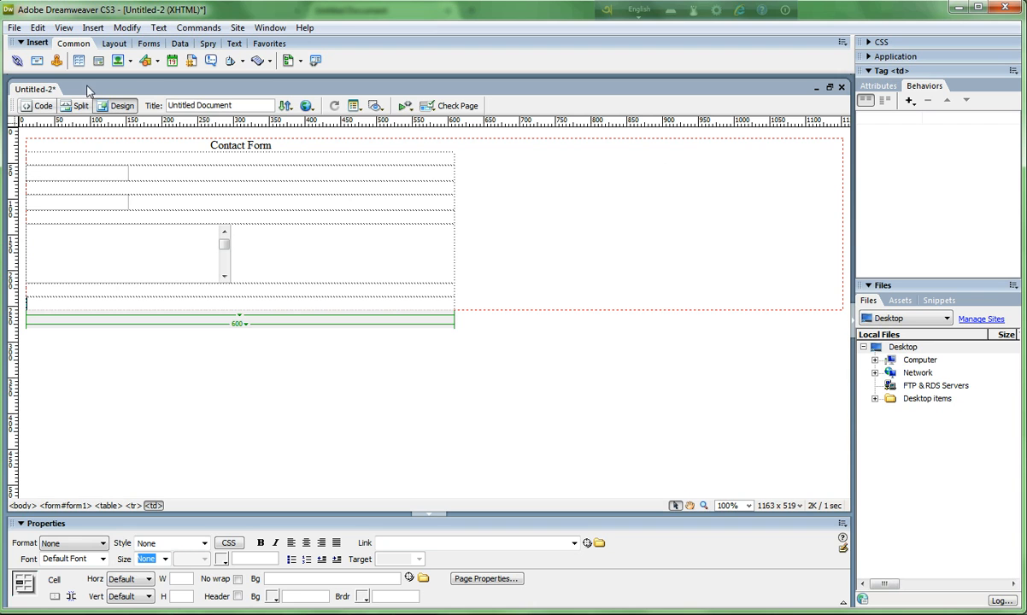
click(92, 28)
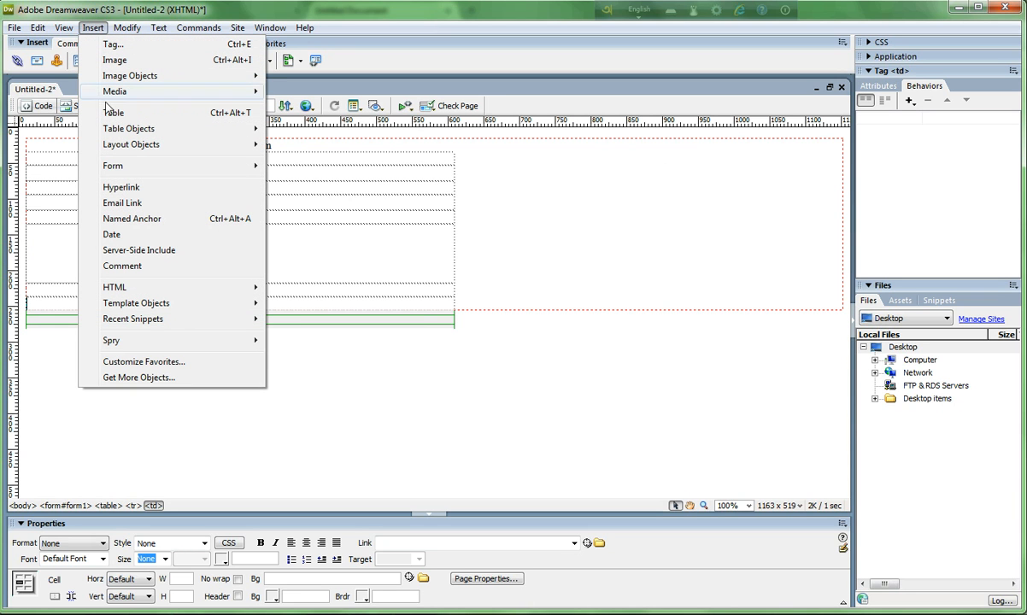
mouse_move(112, 167)
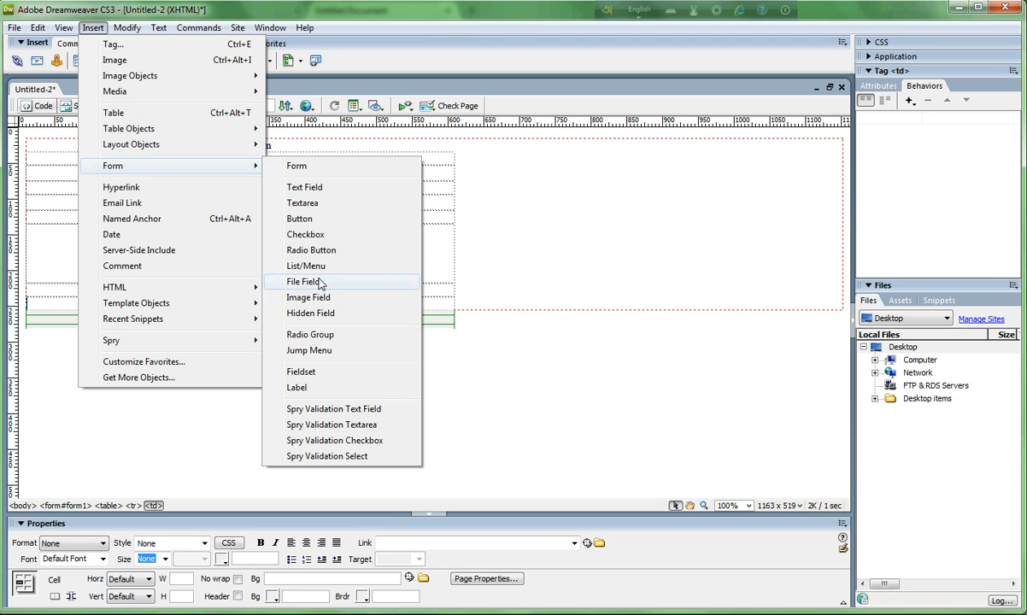
click(314, 219)
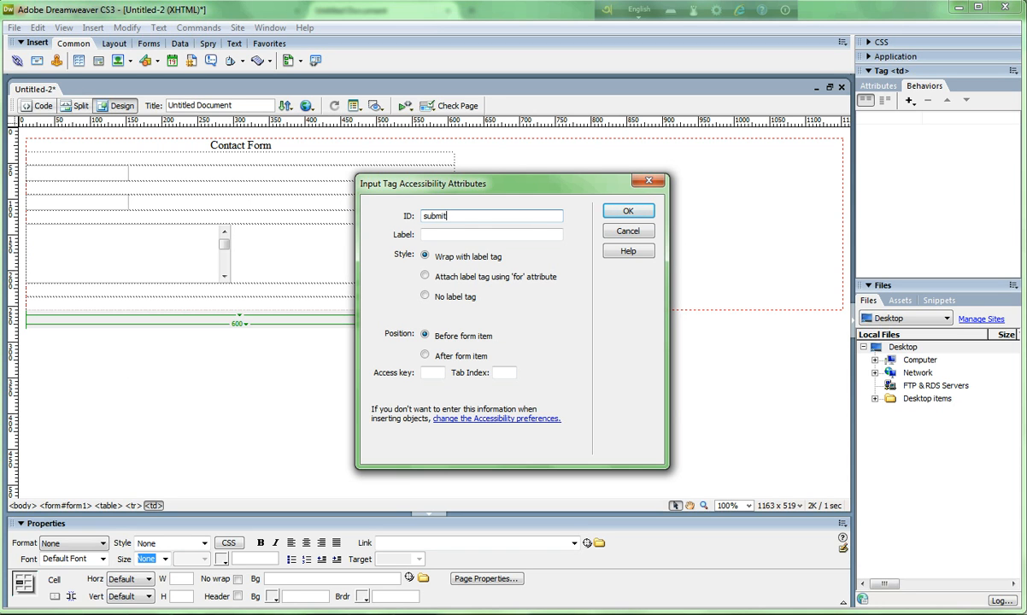
click(630, 212)
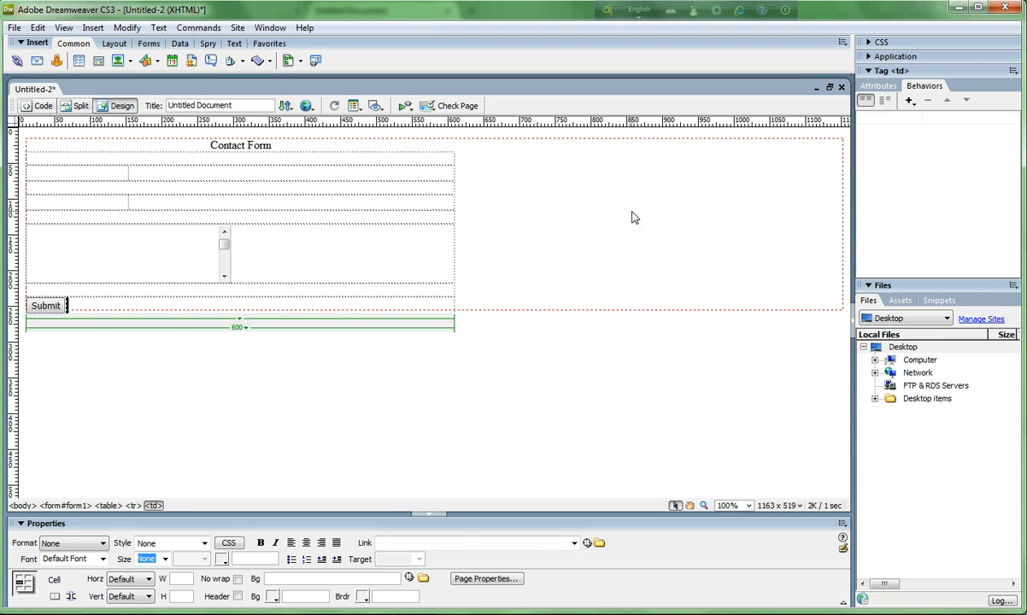
Enter the label "First Name:" in the table's first row.
click(180, 254)
click(56, 173)
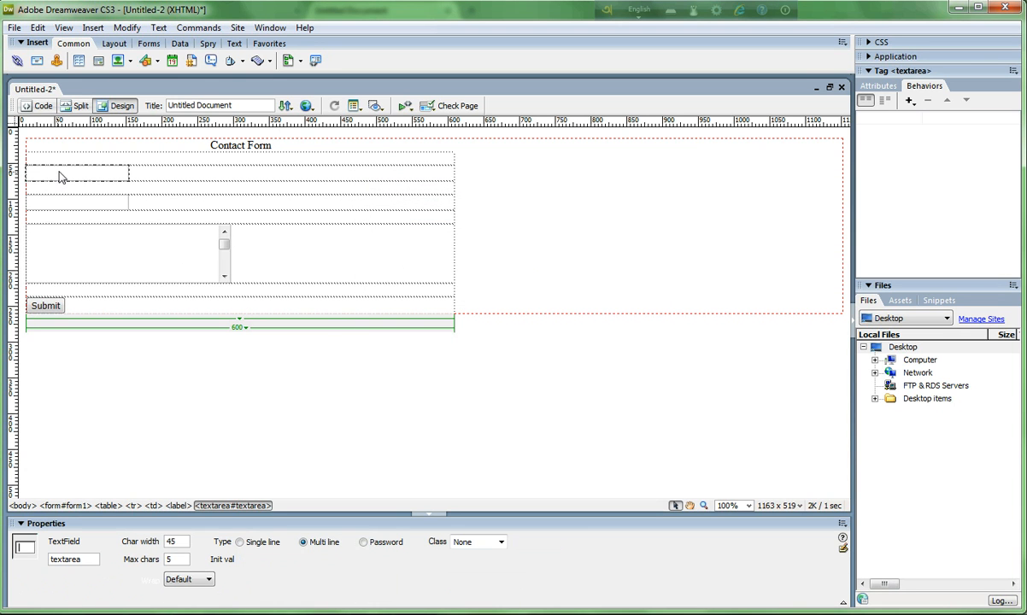
click(90, 159)
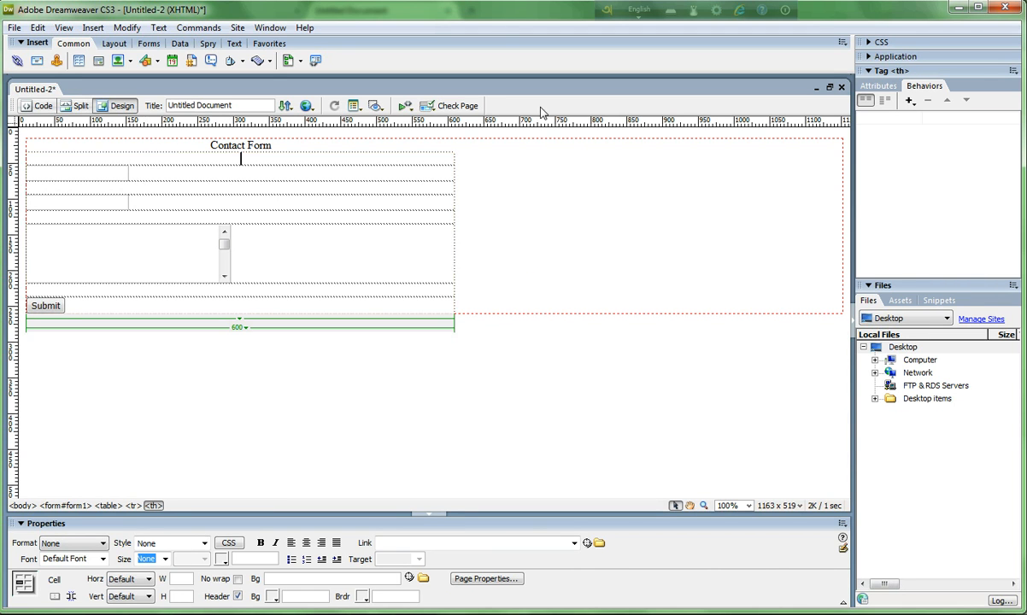
click(276, 159)
text(First )
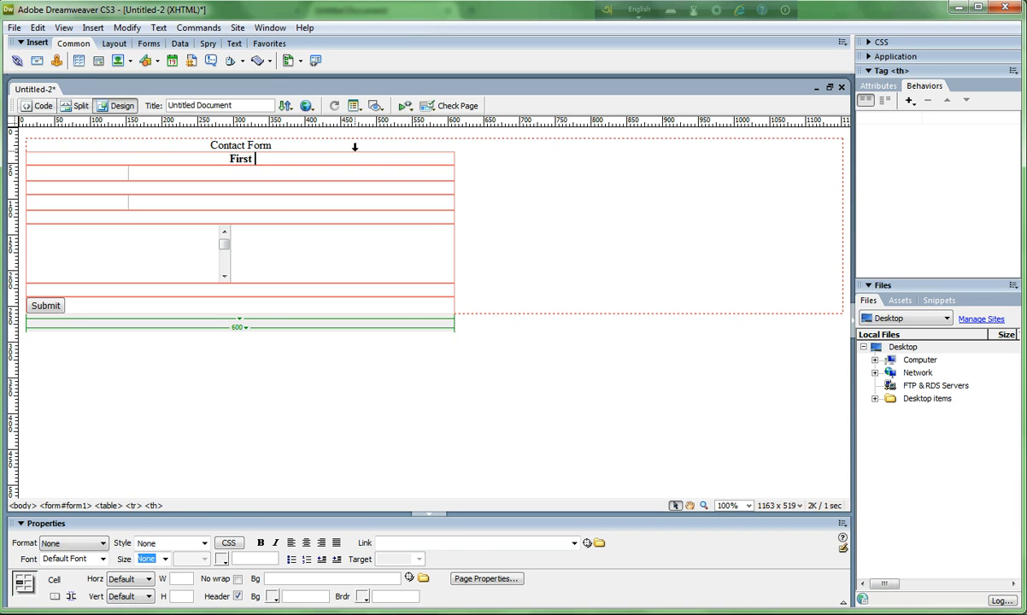
text(Name:)
Enter the label "Last Name:" in the table's third row.
click(276, 188)
text(Las)
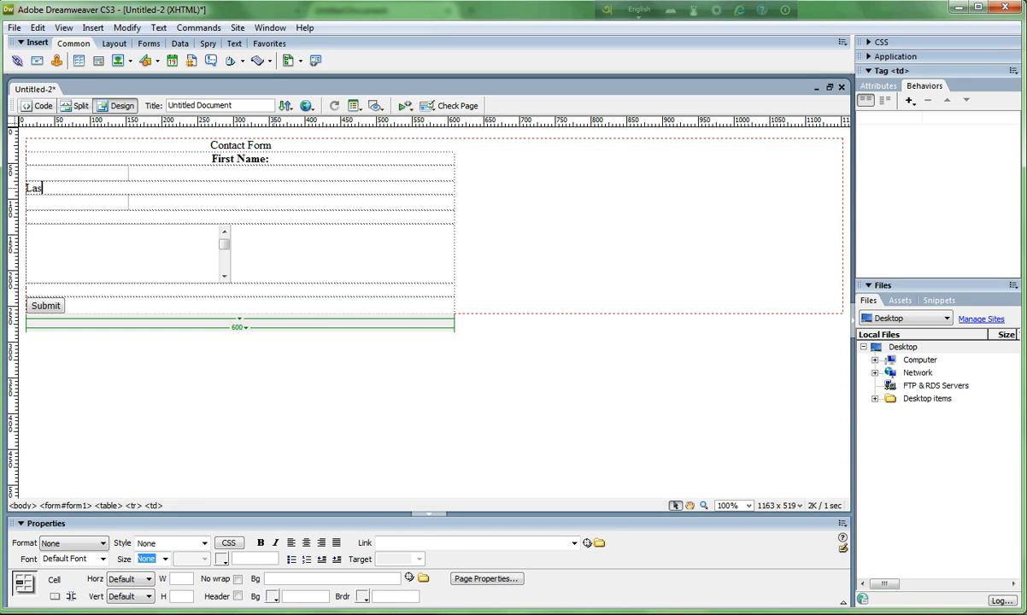
text(t)
text( N)
text(ame:)
Enter the label "Massage:" in the table row above the textarea.
text(Ma)
text(ssag)
text(e)
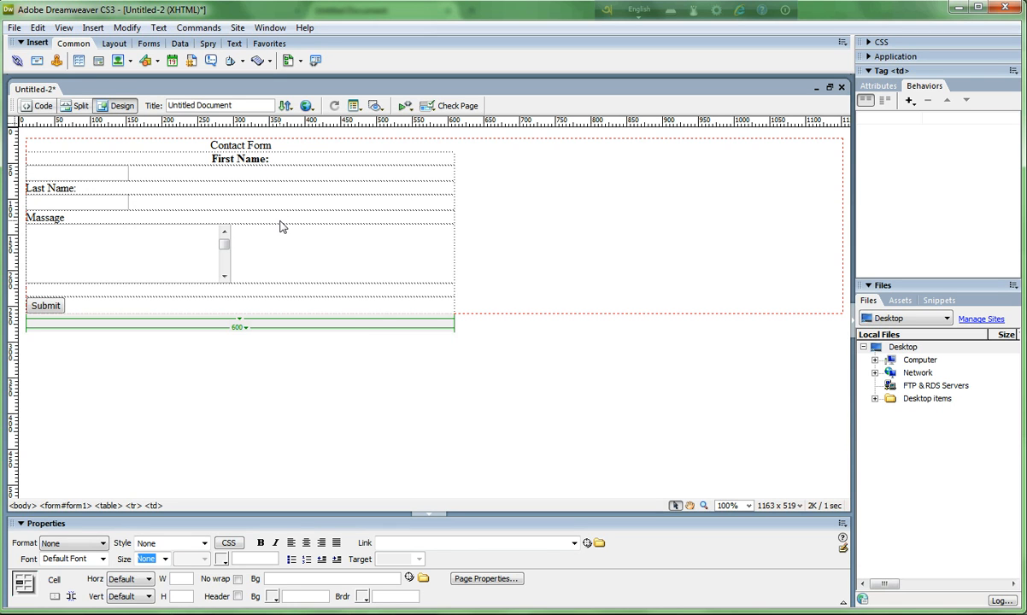
text(:)
click(86, 181)
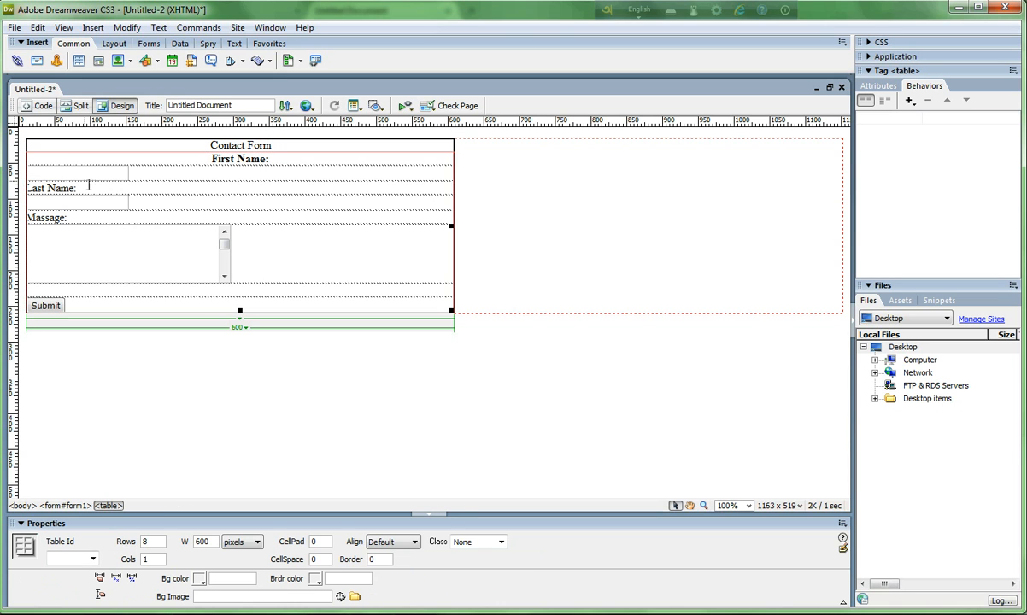
Start saving the page and create a folder named "form" on the Desktop for it.
click(14, 29)
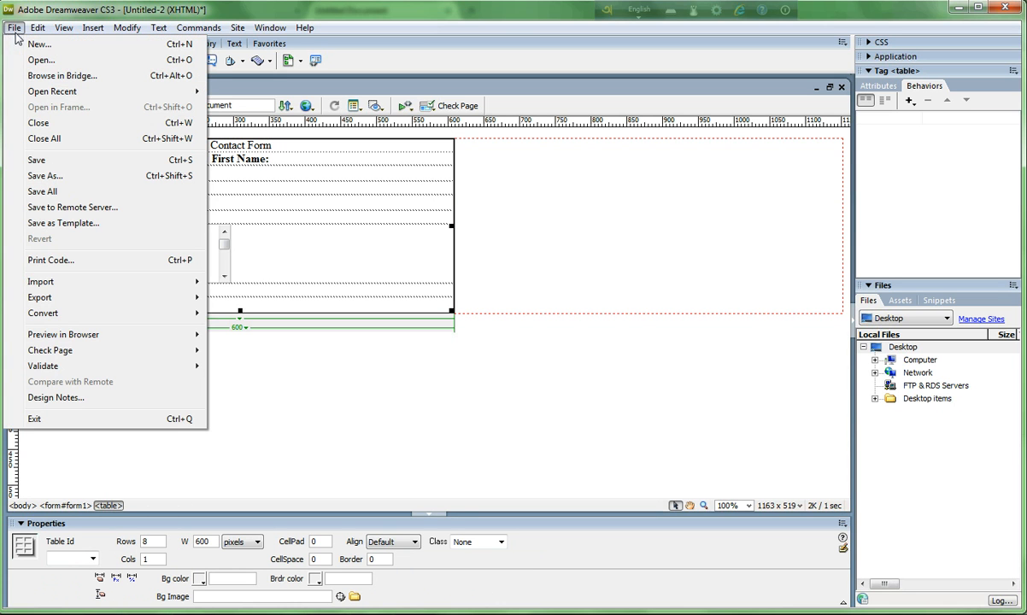
click(86, 160)
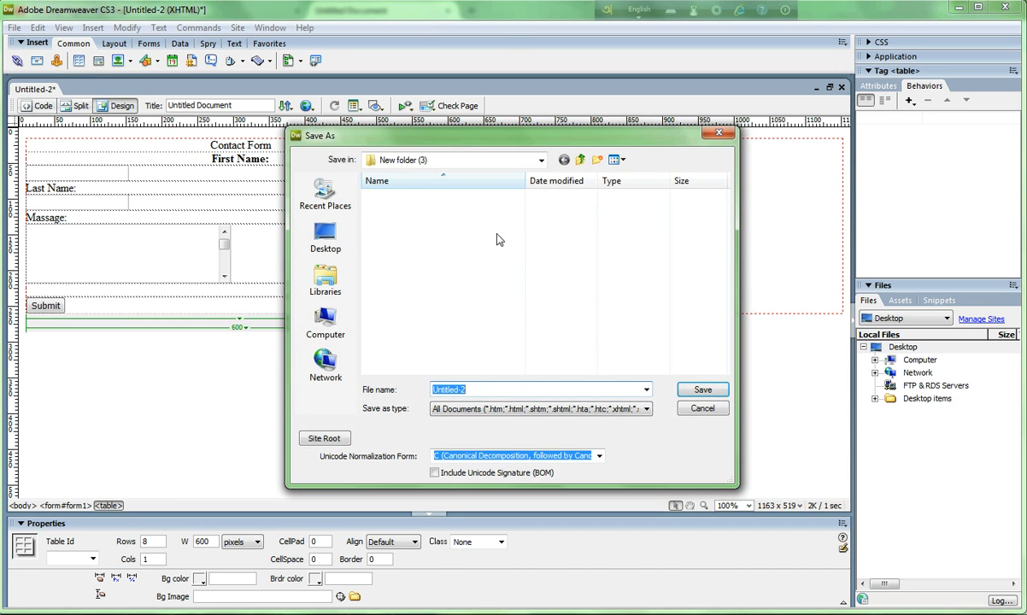
drag(481, 139, 426, 140)
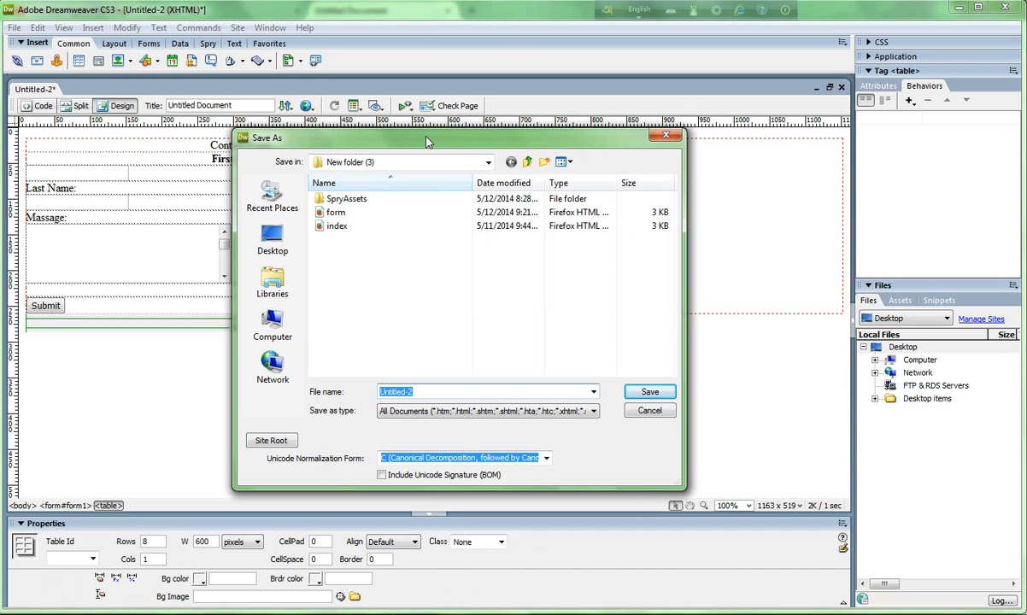
click(488, 162)
click(278, 233)
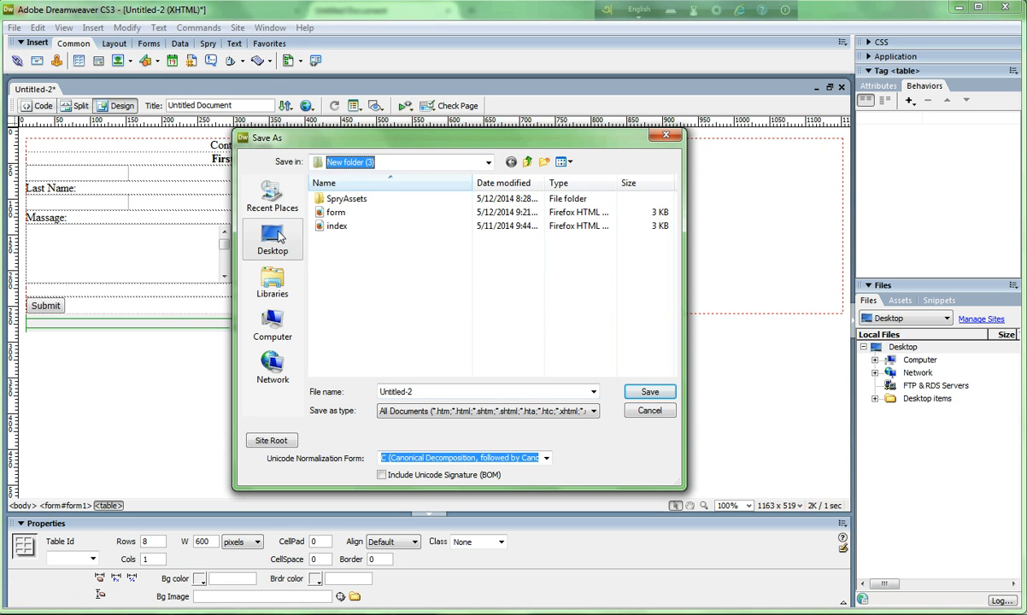
click(273, 236)
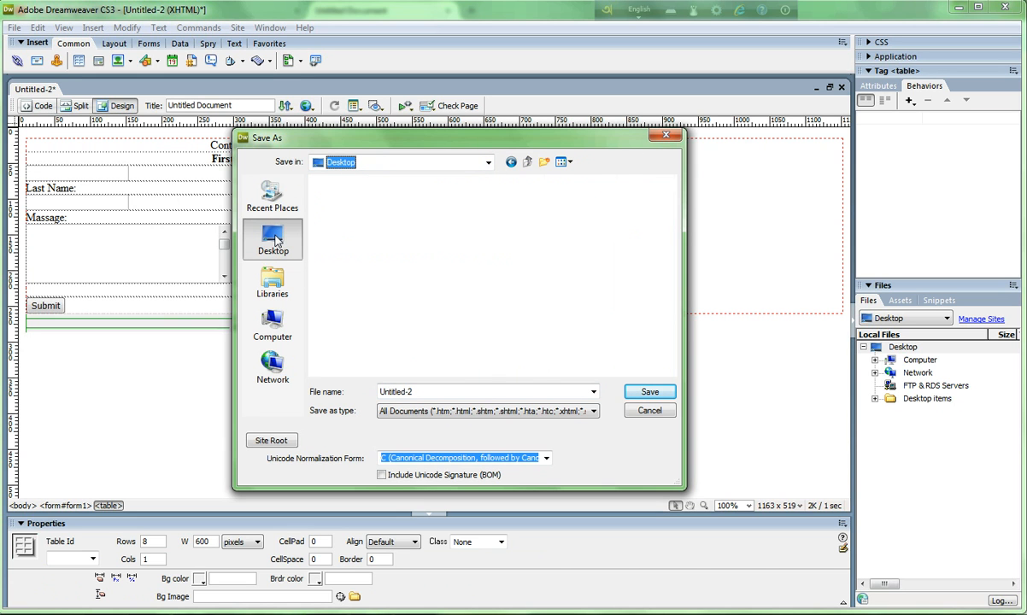
click(545, 162)
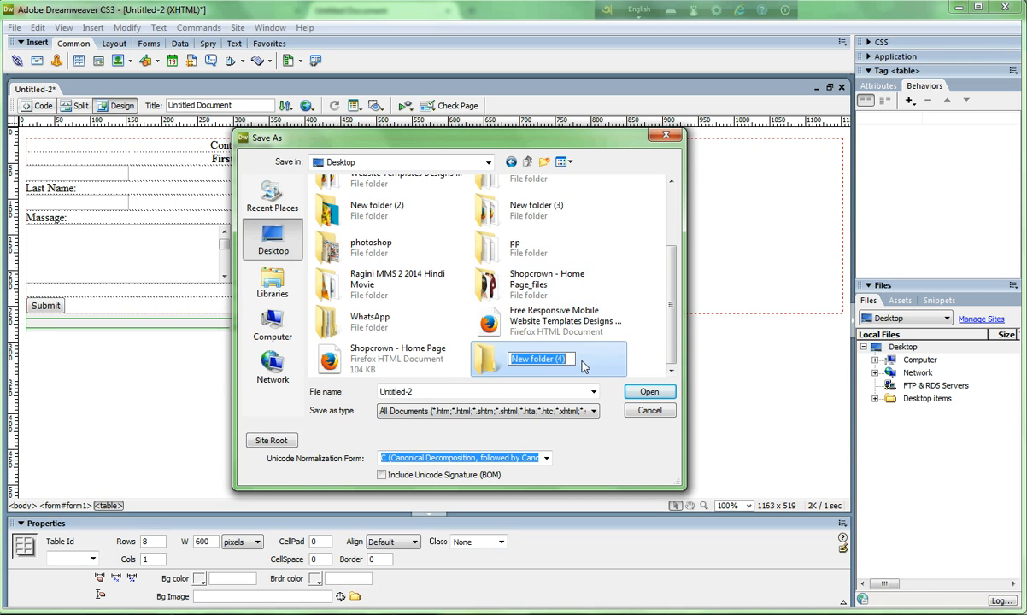
text(f)
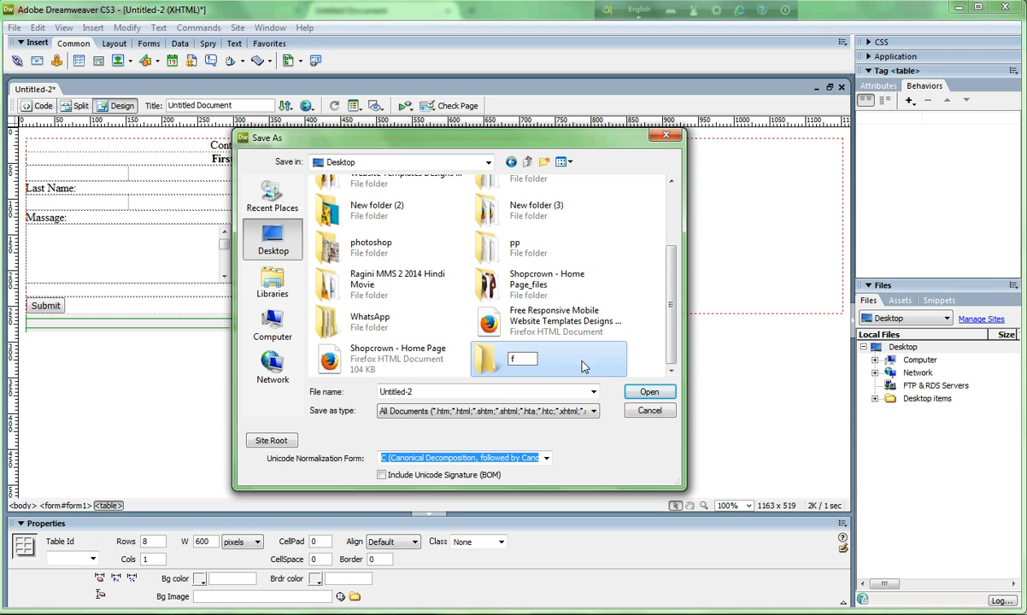
text(orm)
Save the page as "index" inside the new "form" folder.
double_click(560, 369)
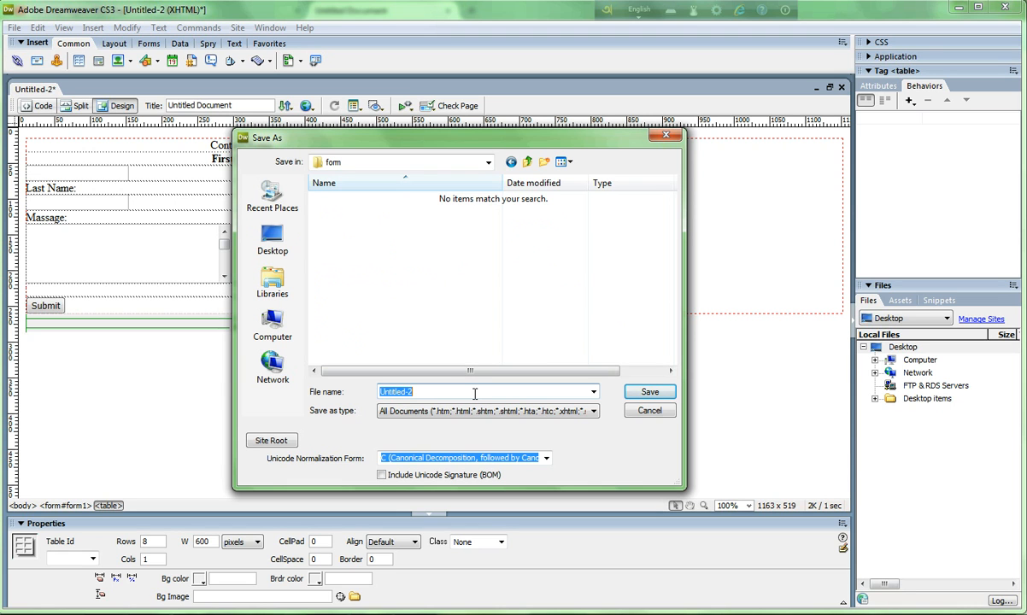
text(index)
click(650, 391)
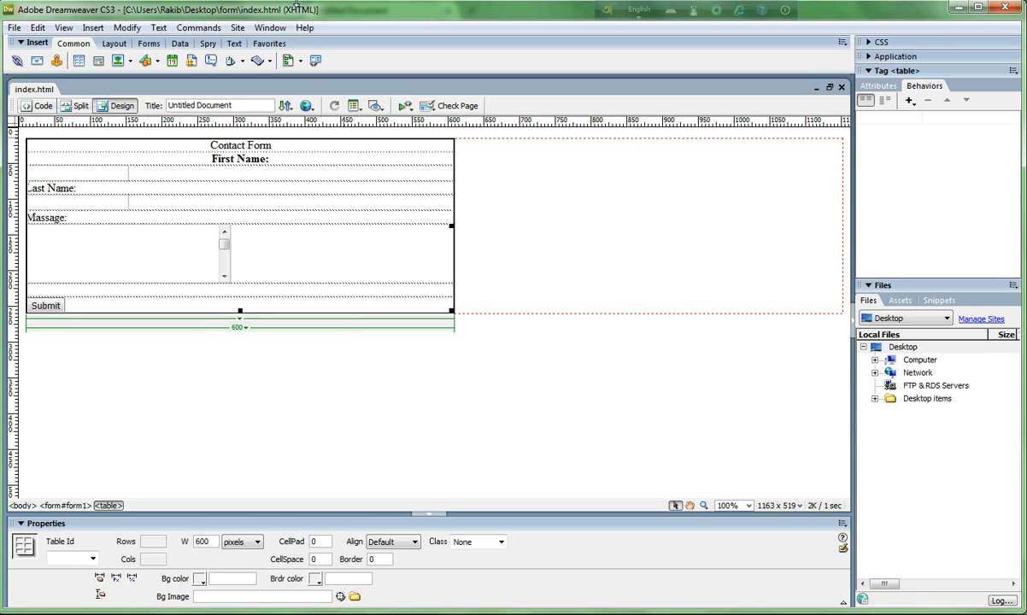
Preview the saved contact form in the web browser and return to Dreamweaver.
click(306, 106)
click(323, 126)
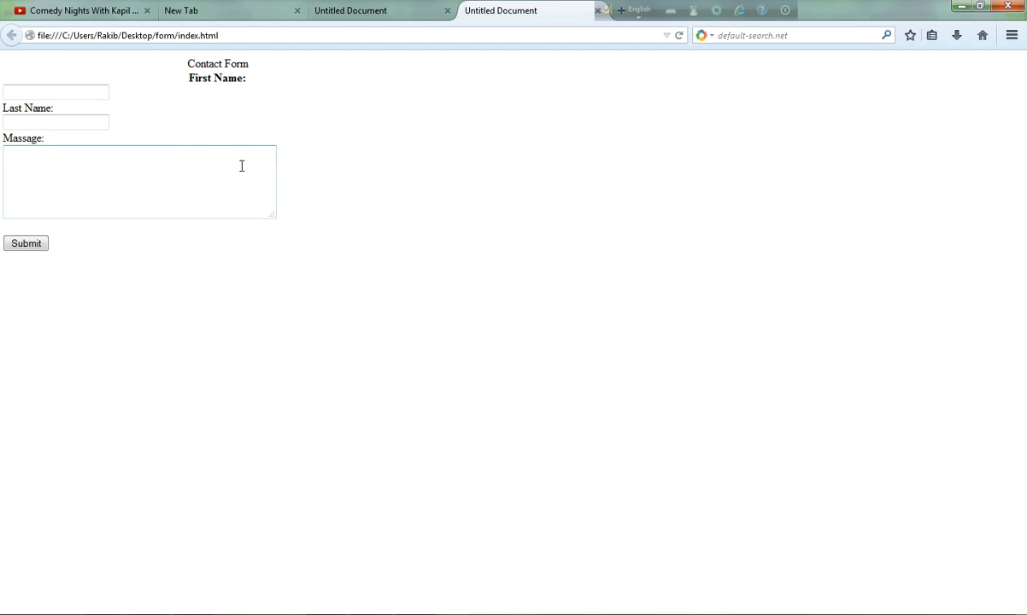
key(alt+Tab)
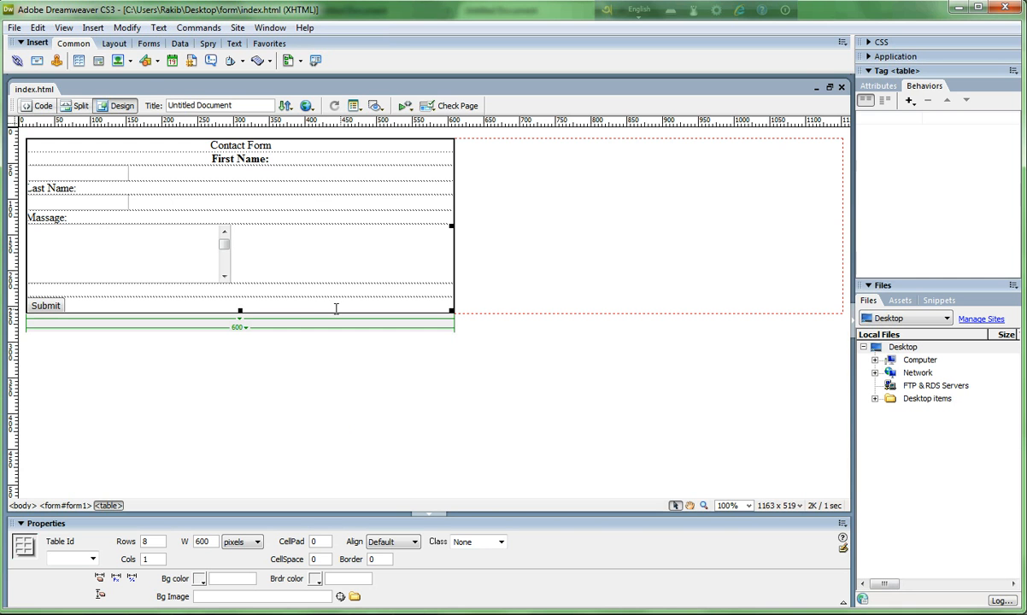
Apply a Spry Validation Text Field to the "firstname" input.
click(120, 177)
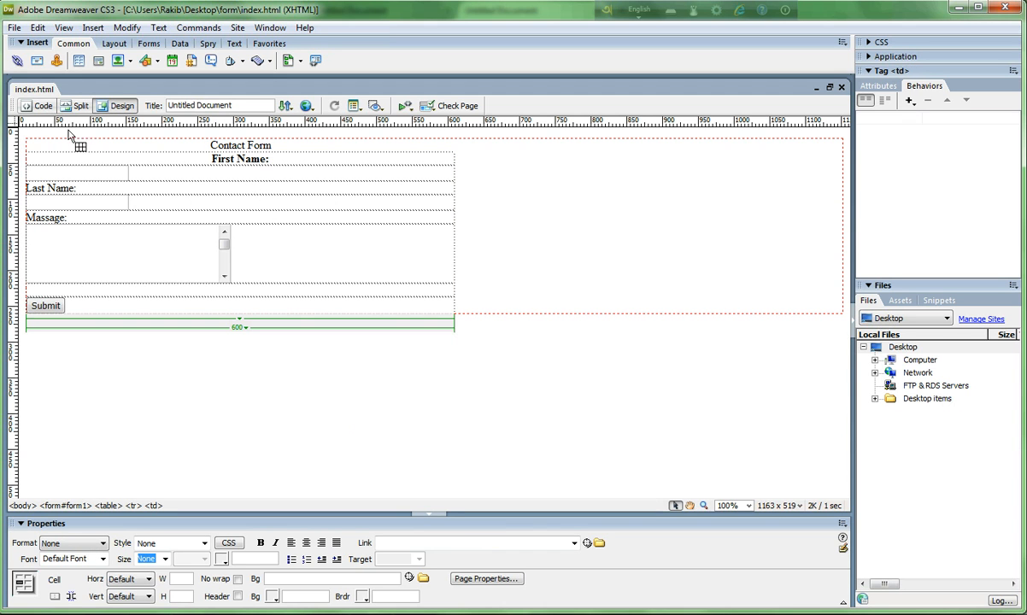
click(91, 172)
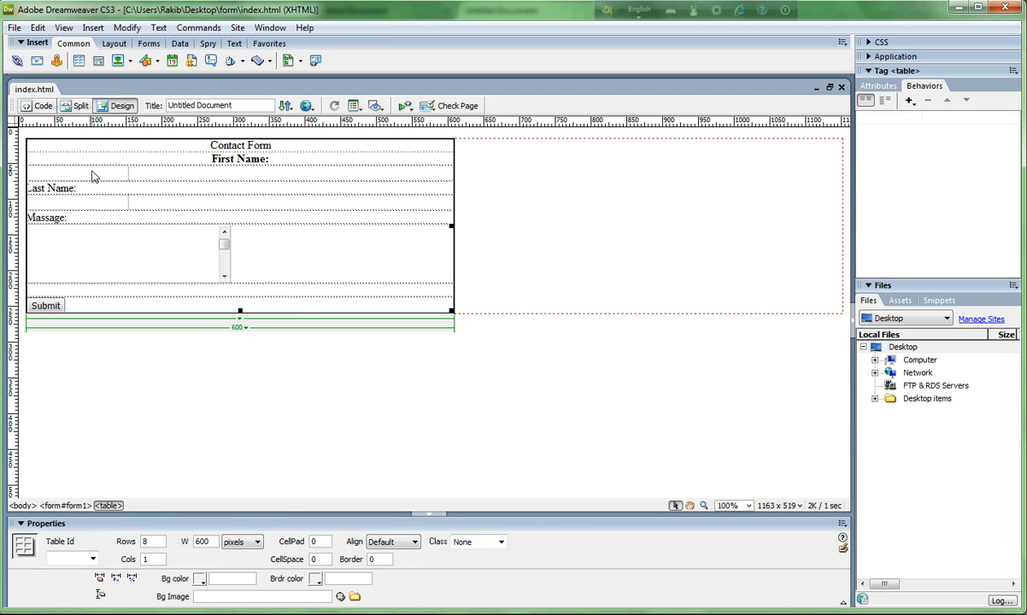
click(94, 175)
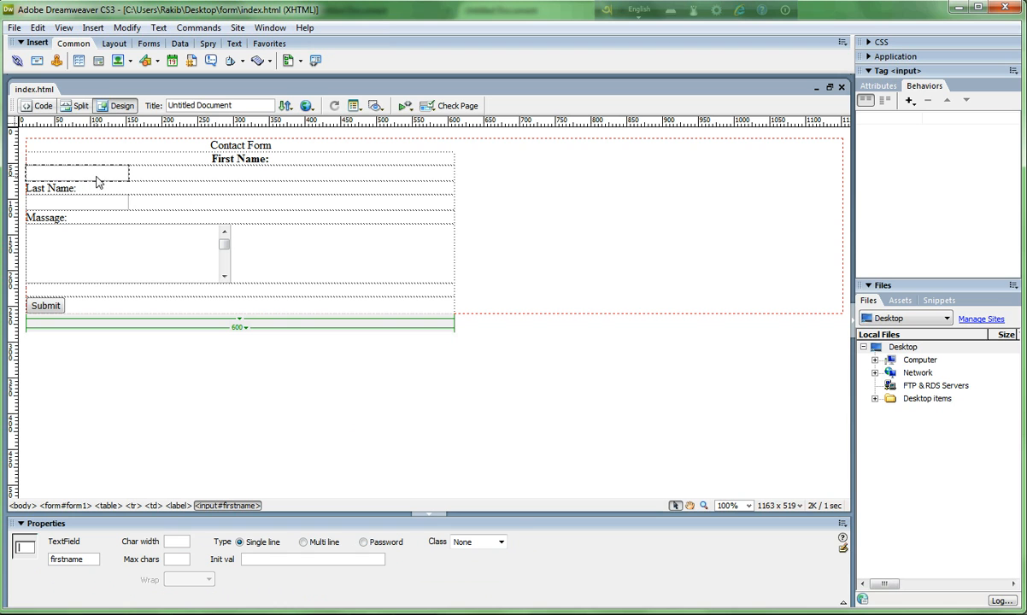
click(91, 28)
mouse_move(126, 169)
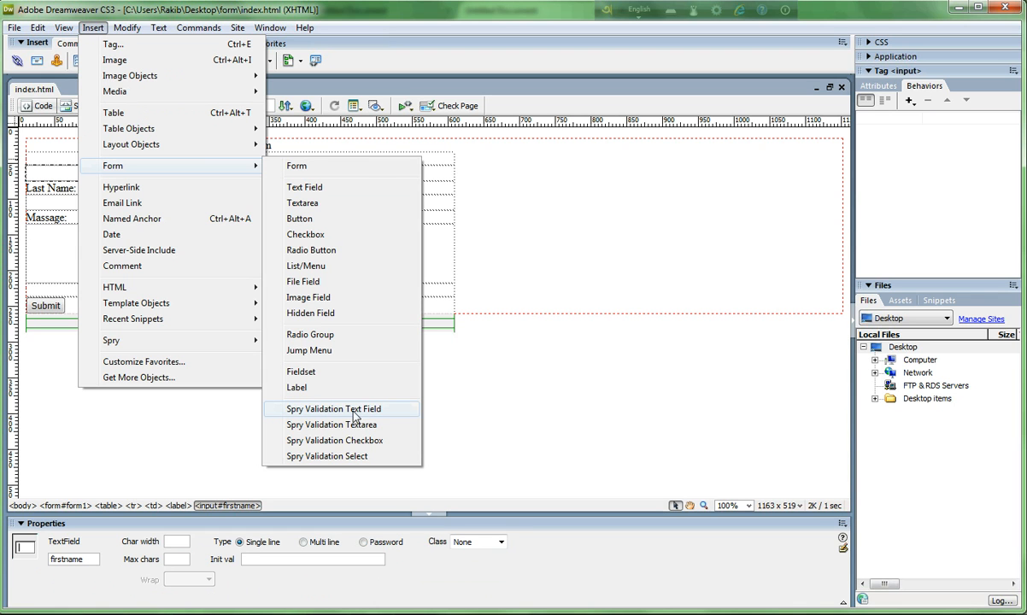
click(322, 416)
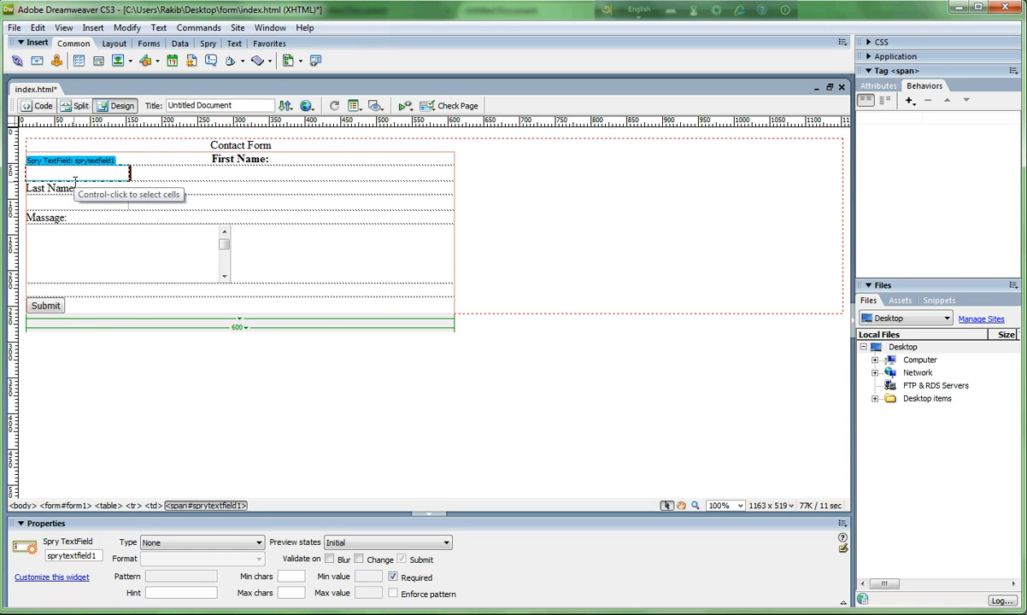
Apply a Spry Validation Text Field to the "lastname" input.
click(92, 203)
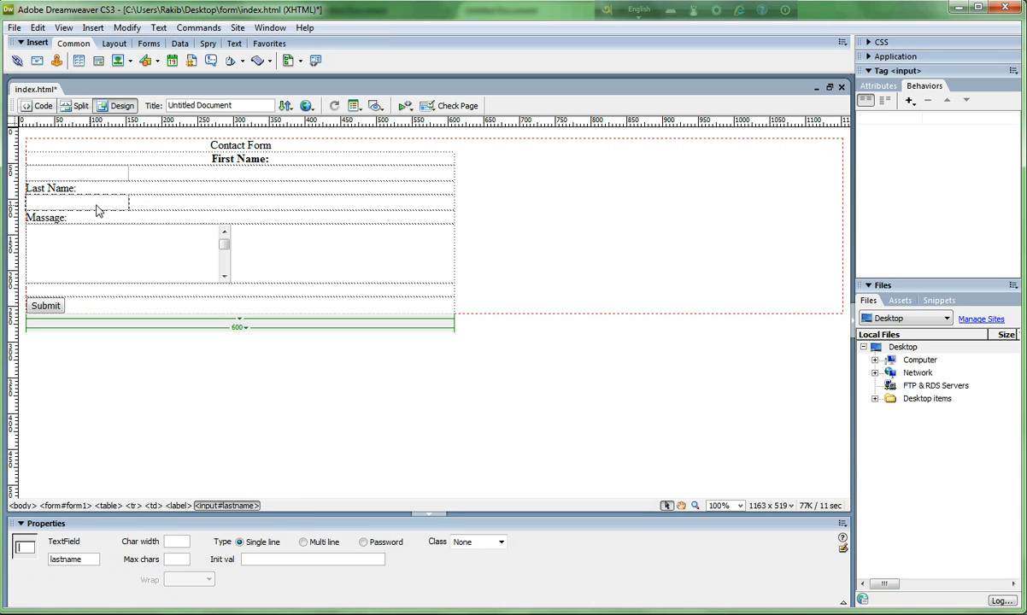
click(95, 29)
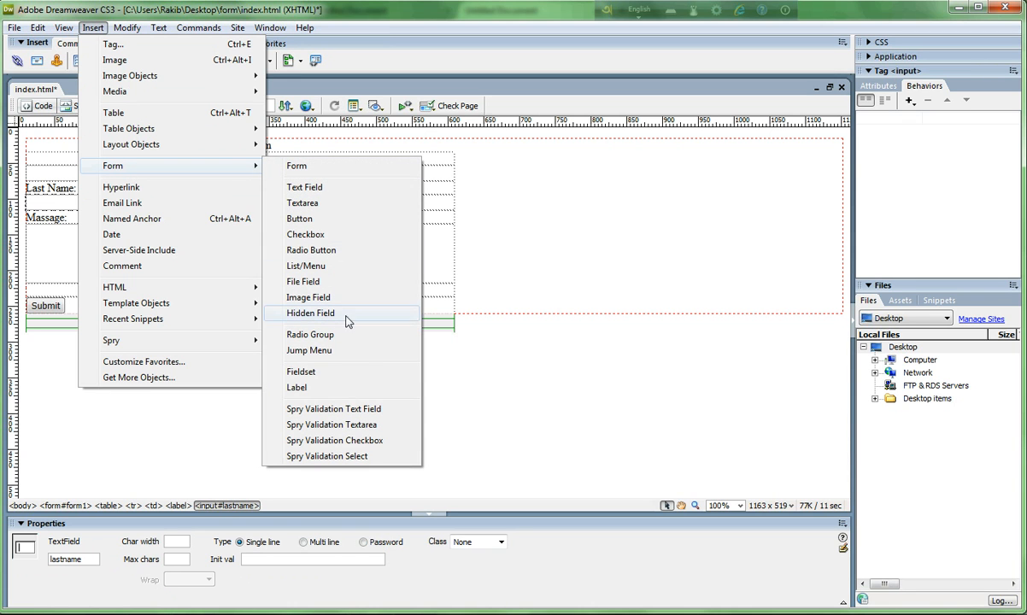
click(372, 411)
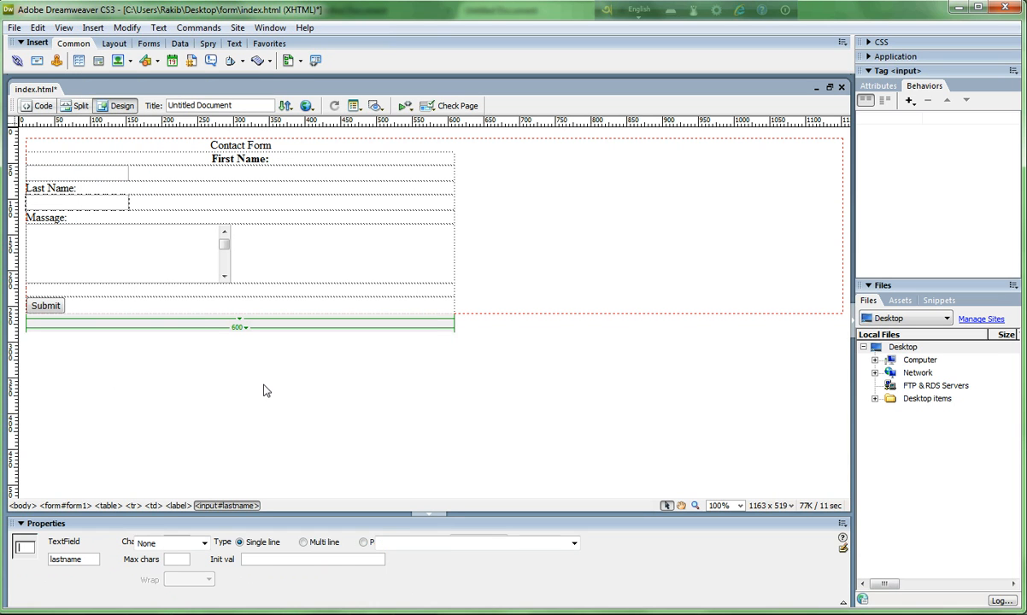
Apply a Spry Validation Textarea to the form's message textarea.
click(113, 260)
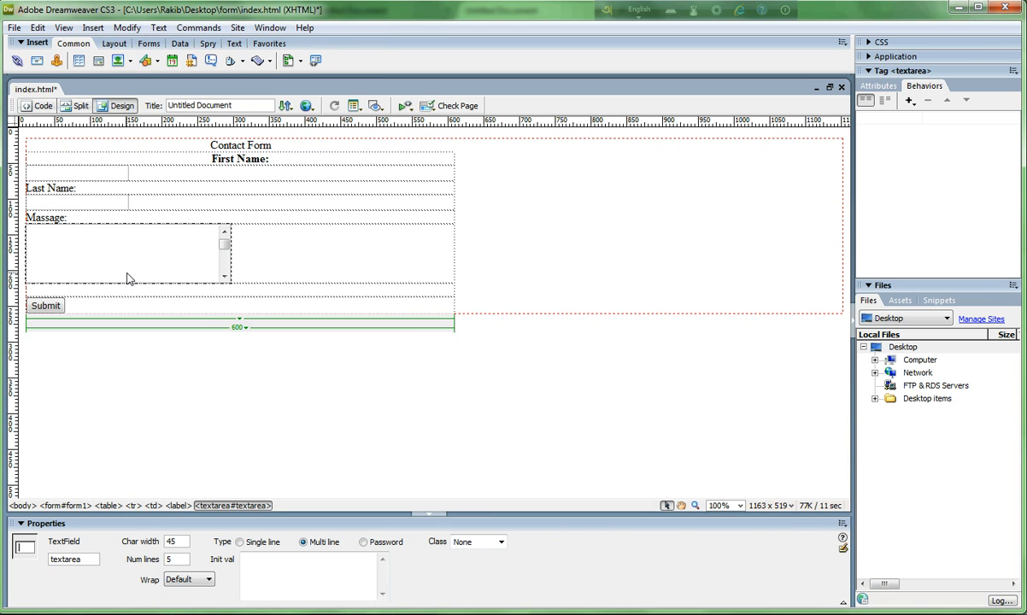
click(93, 31)
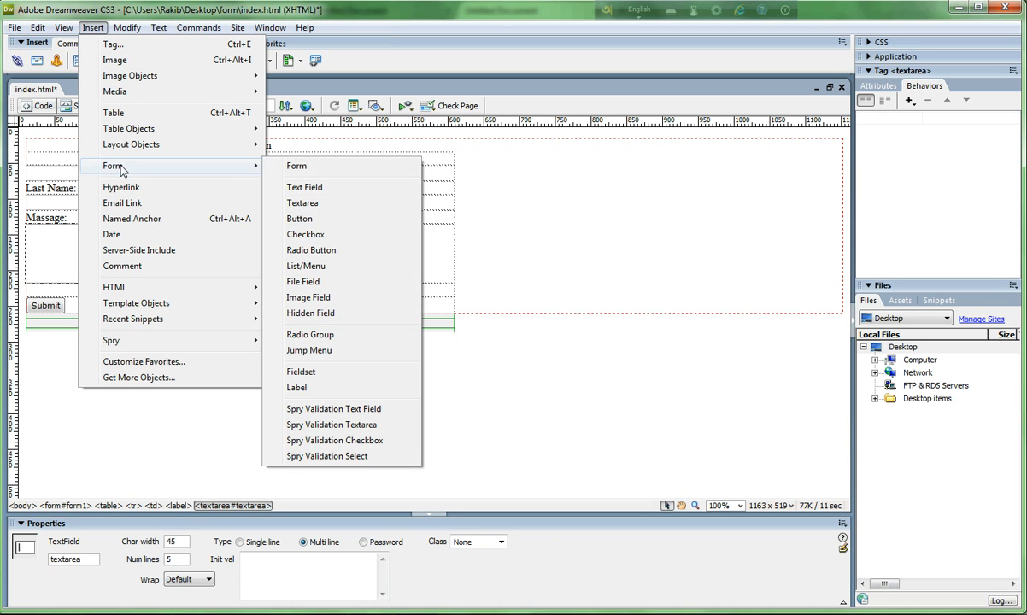
mouse_move(199, 174)
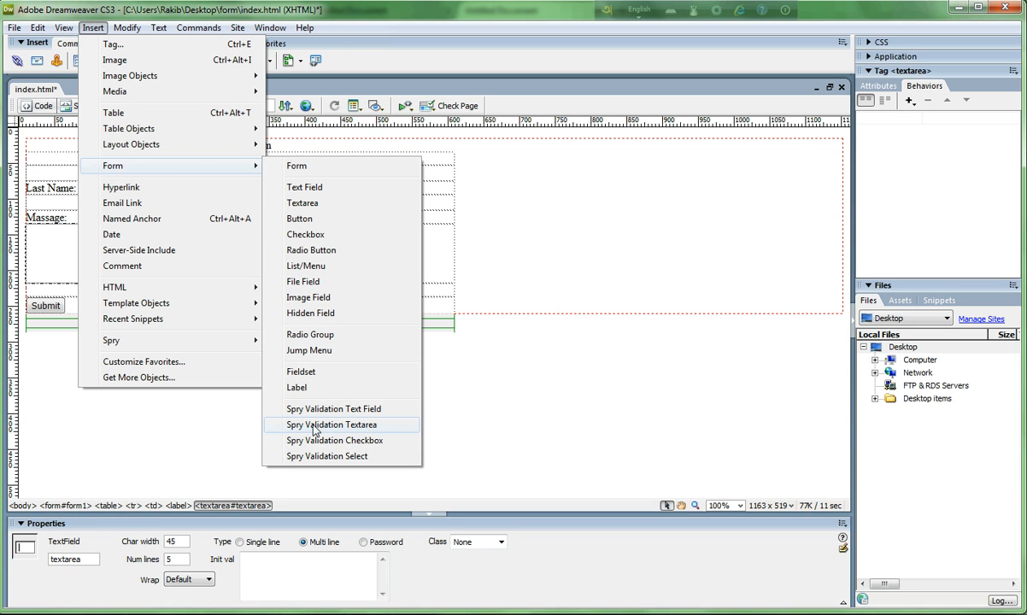
click(381, 427)
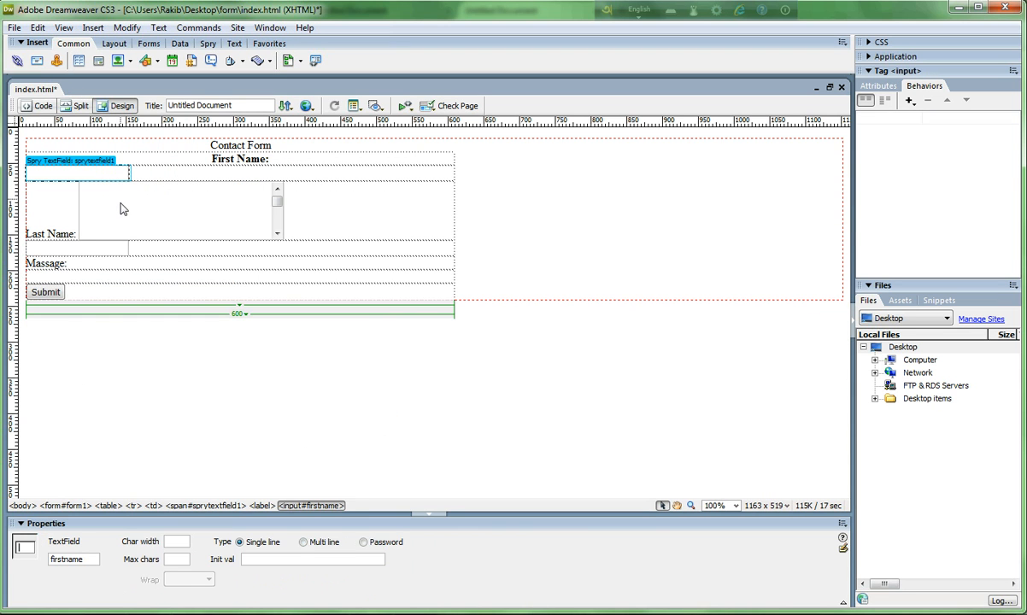
click(121, 209)
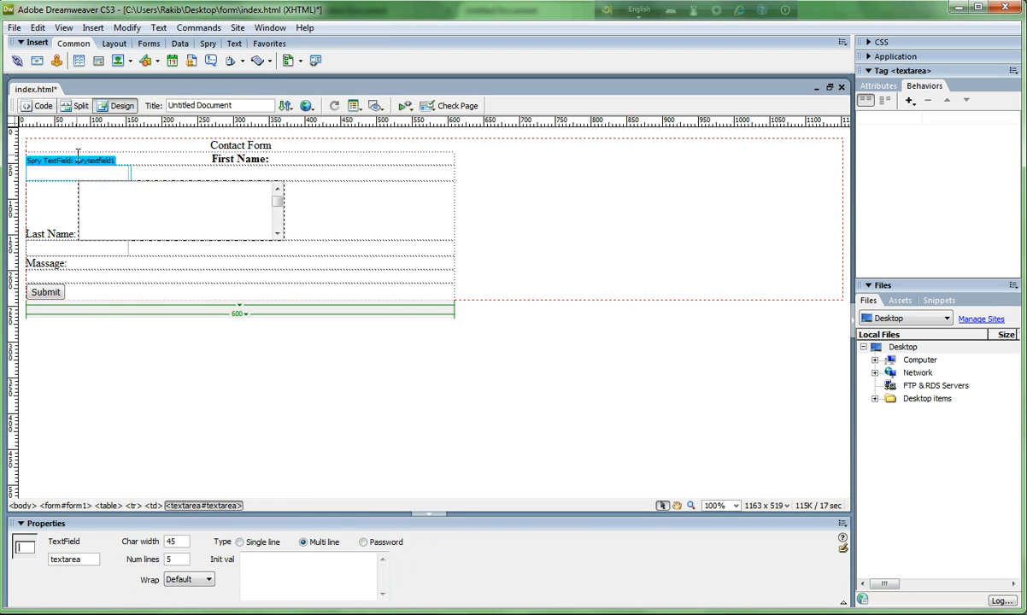
click(190, 159)
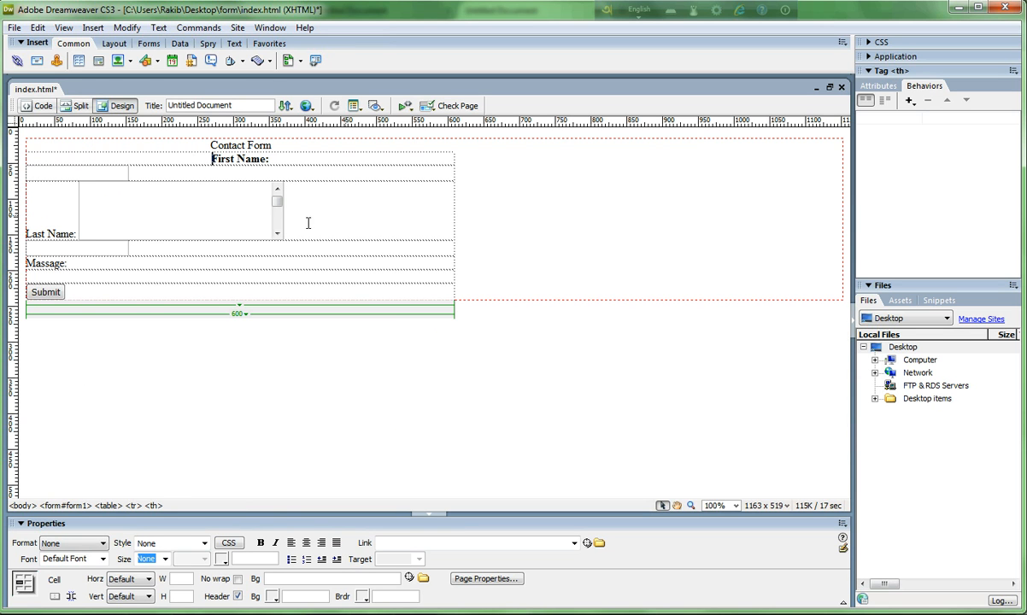
Set the contact form table's width to 400 in the page's source code.
click(40, 107)
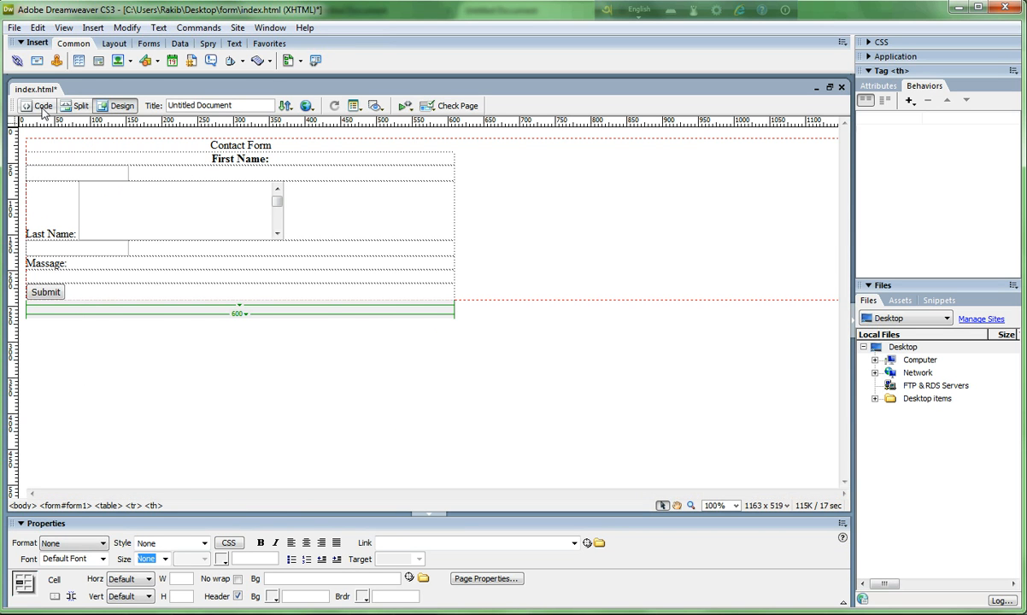
scroll(251, 267, down, 3)
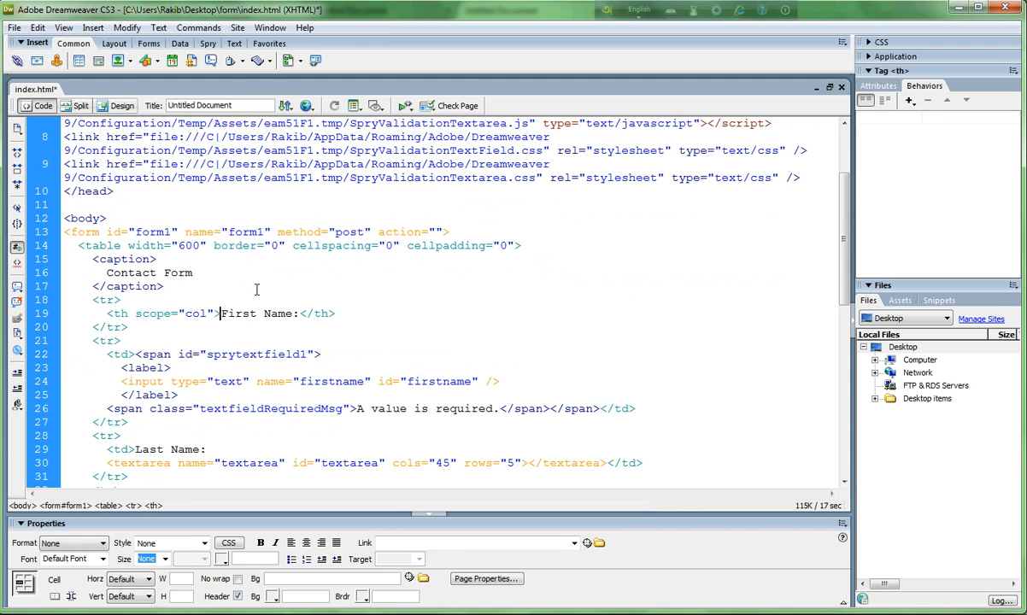
click(192, 246)
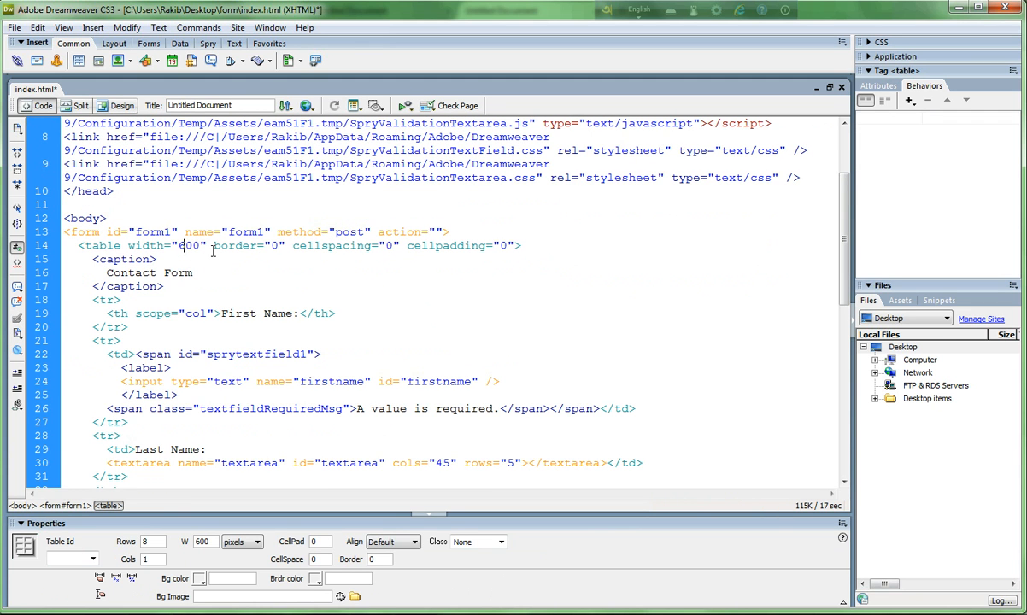
key(BackSpace)
text(4)
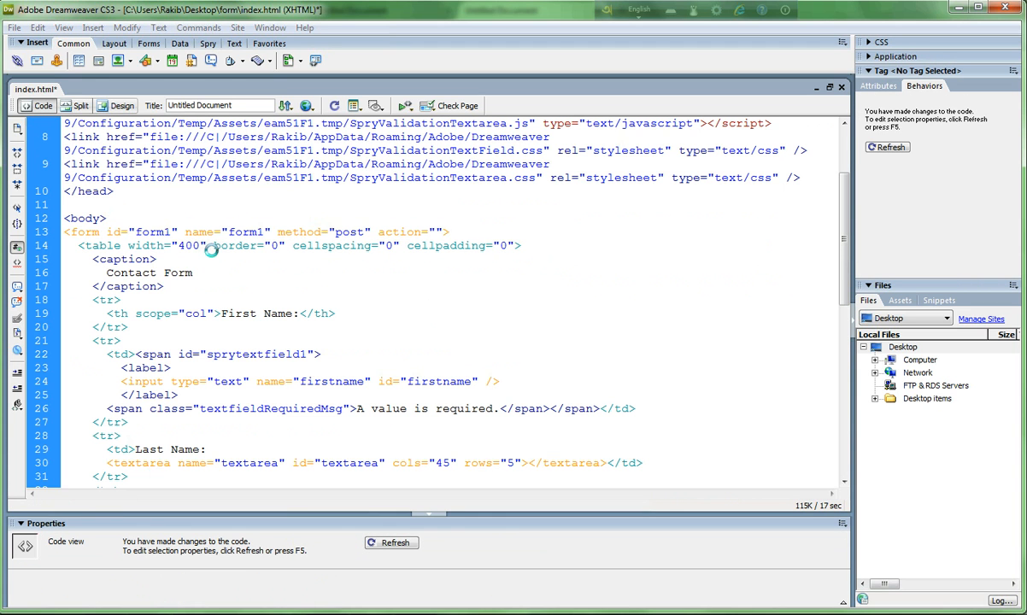
Save the page and accept copying the Spry validation support files to the local site.
key(ctrl+s)
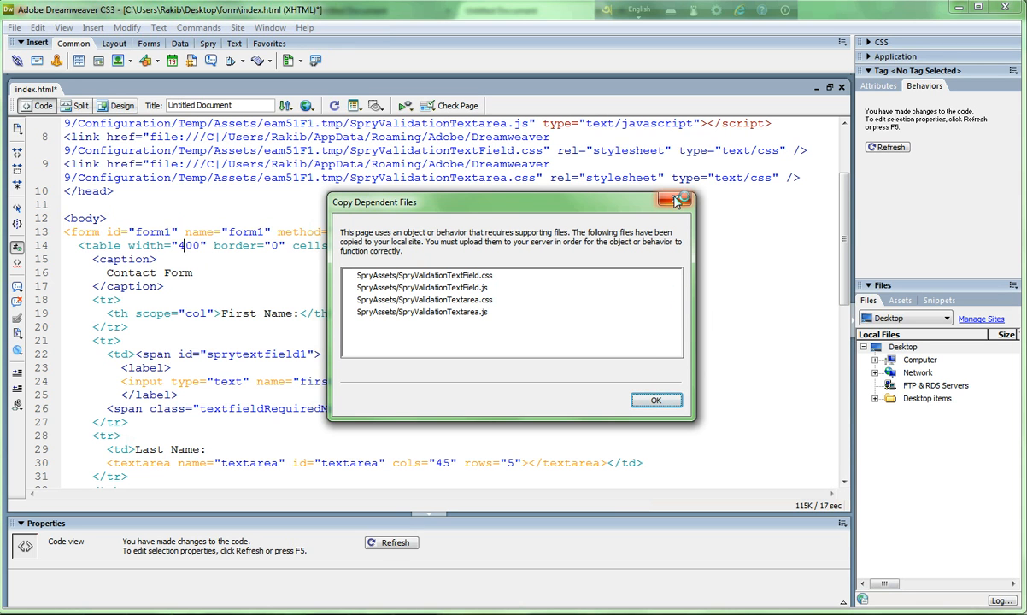
click(656, 401)
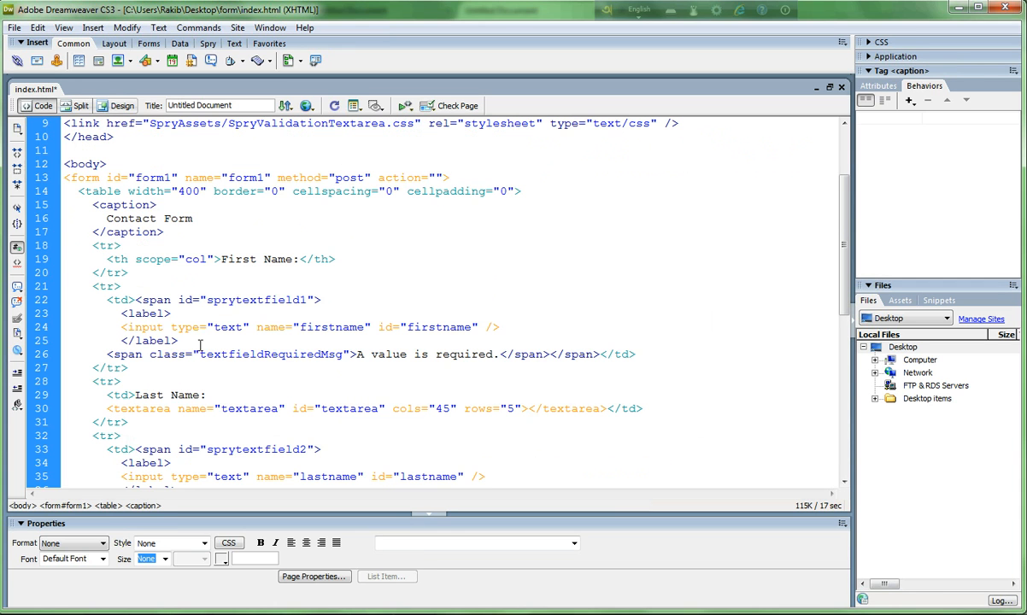
Add align="center" to the contact form's table tag in the code, save the page and return to Design view.
click(147, 193)
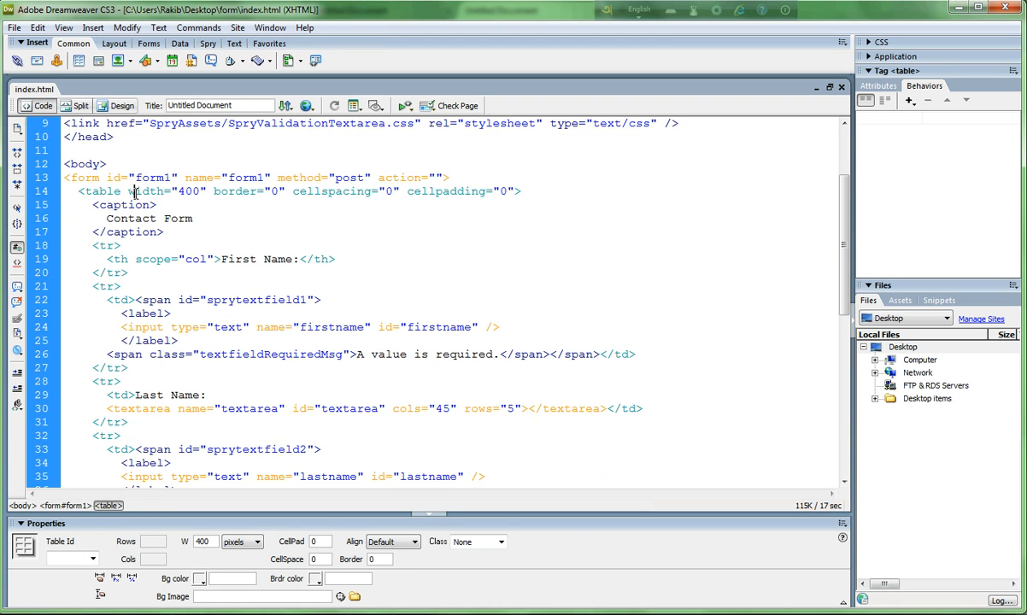
click(128, 192)
text(a)
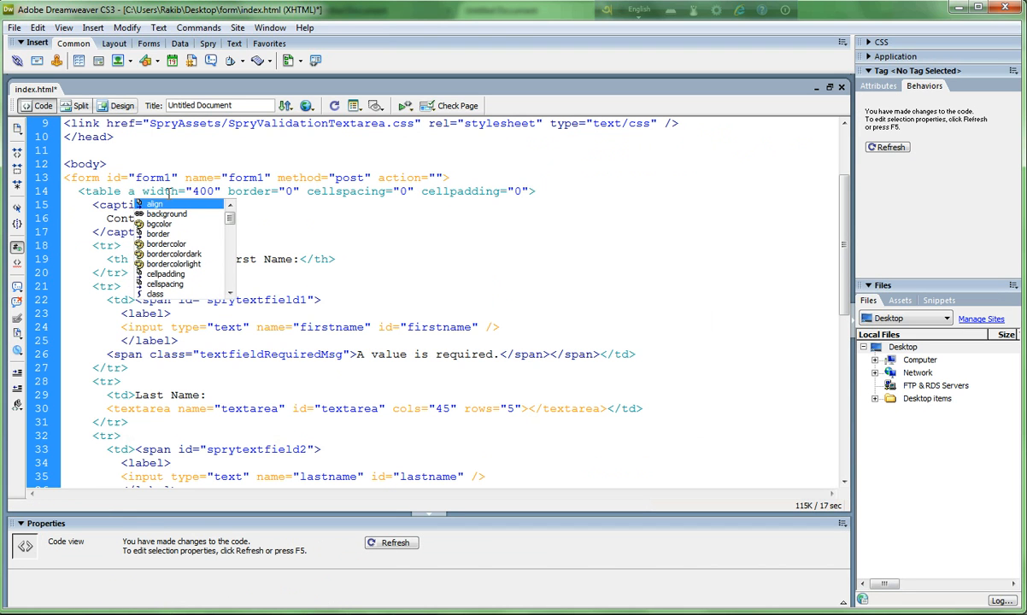
key(Return)
text(c)
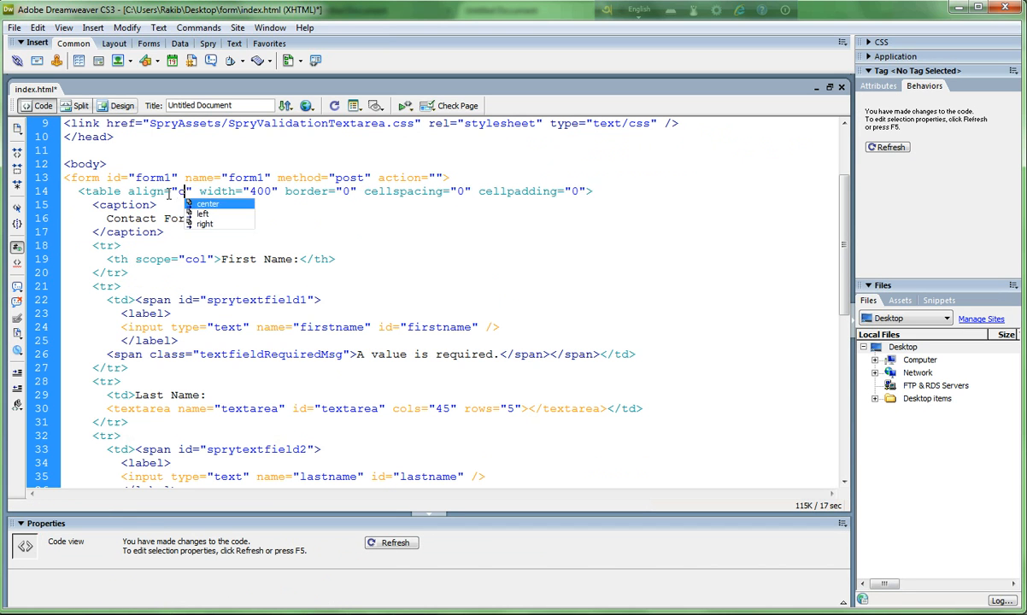
key(Return)
key(ctrl+s)
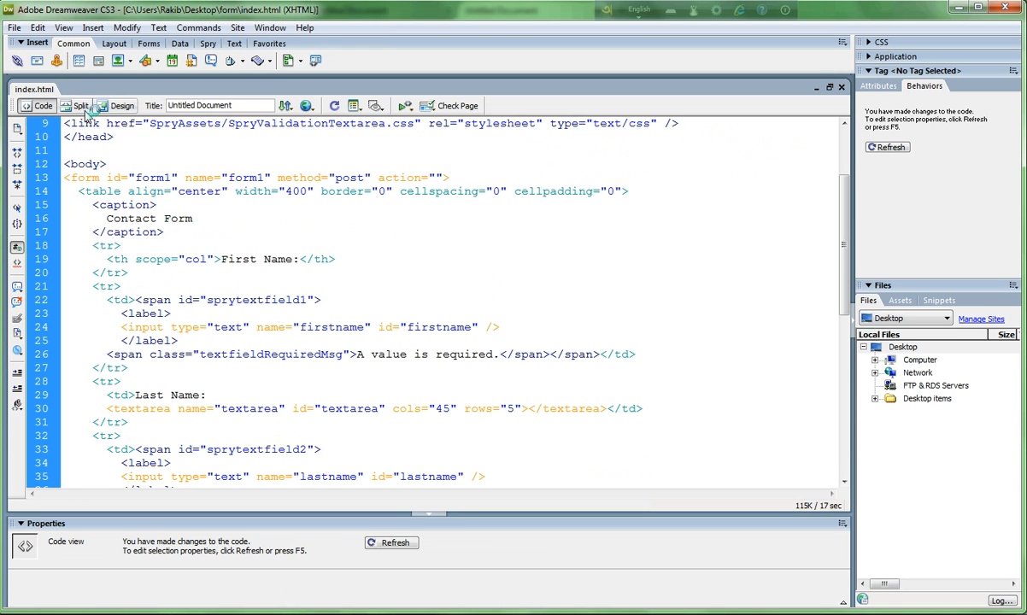
click(122, 106)
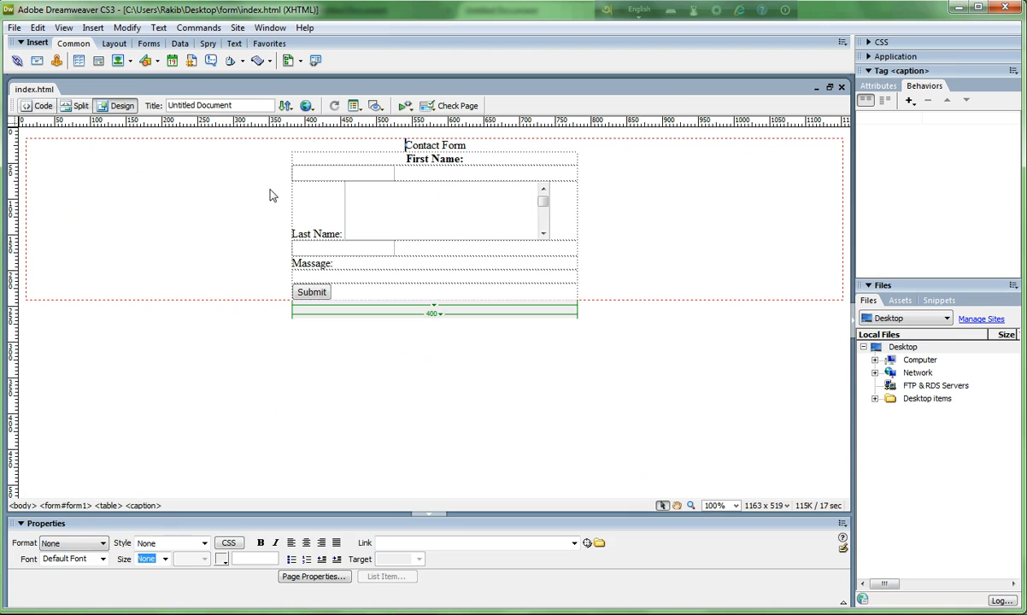
click(376, 211)
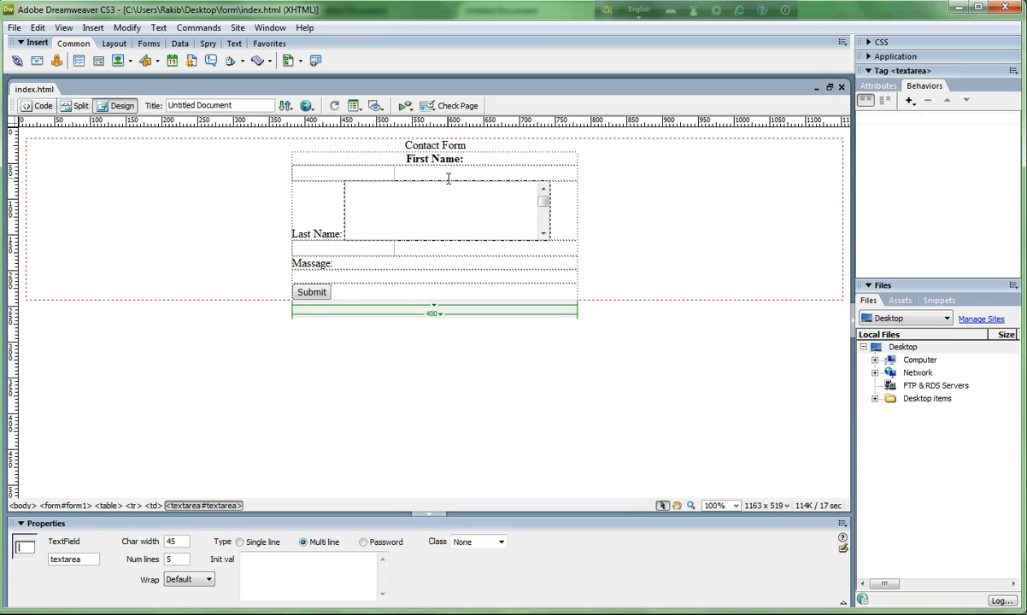
click(447, 178)
click(402, 220)
key(ctrl)
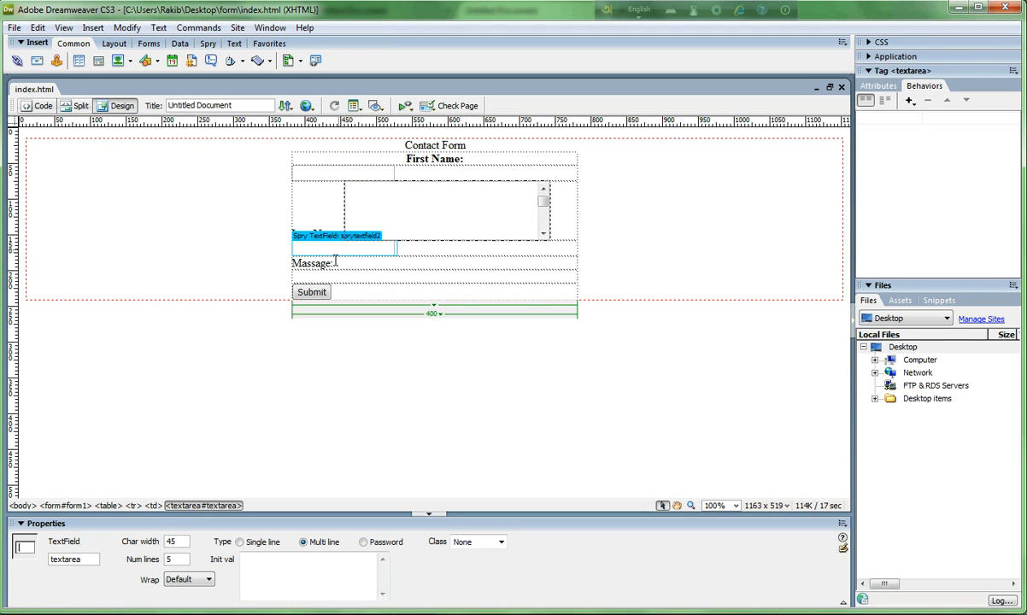
Remove scope="col" from the First Name header cell in the code and change its opening tag to td.
click(441, 160)
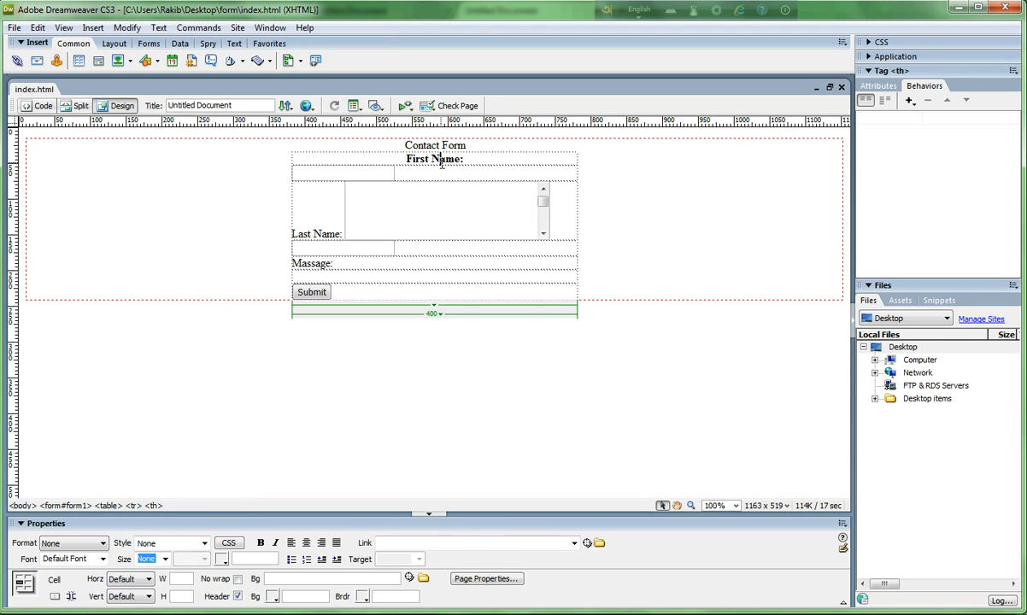
click(41, 112)
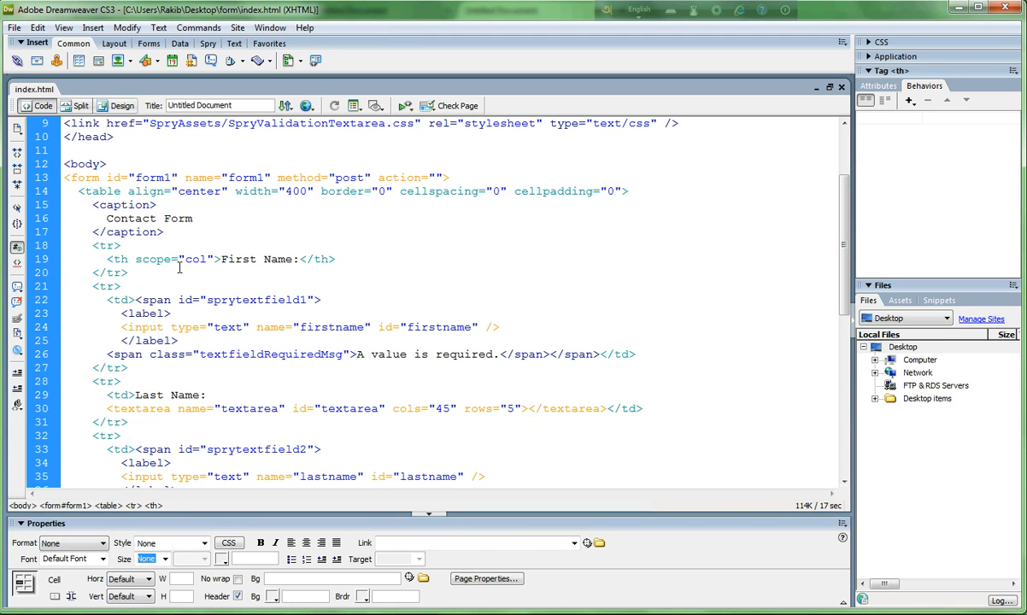
drag(214, 259, 135, 258)
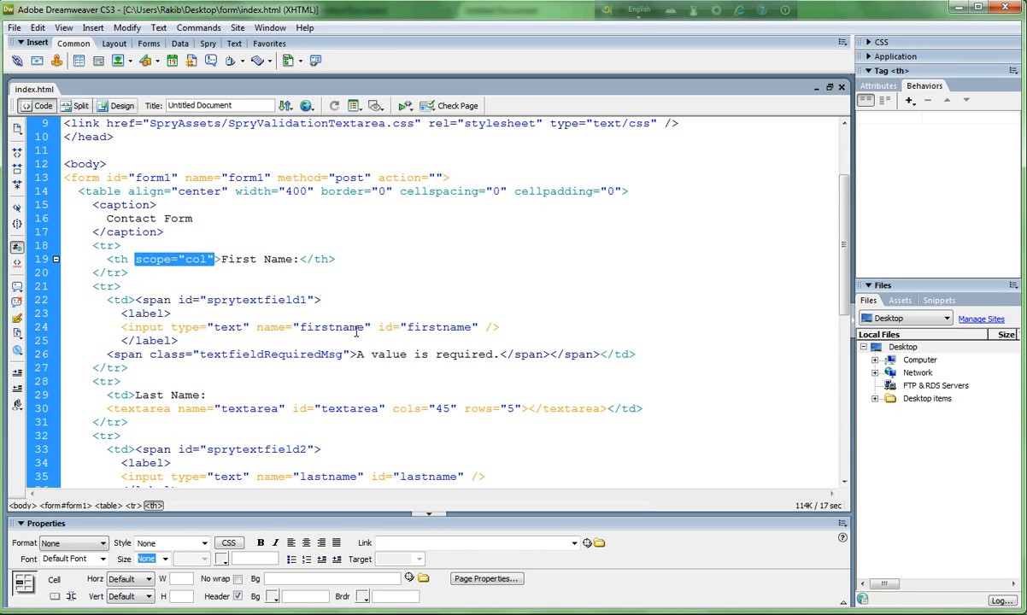
key(Delete)
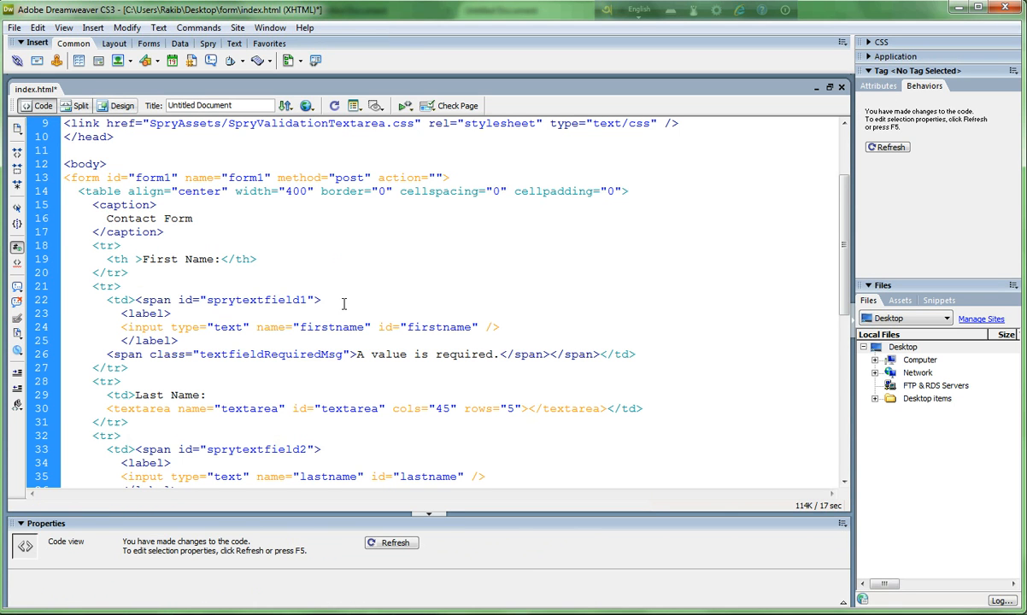
key(BackSpace)
key(BackSpace)
text(d)
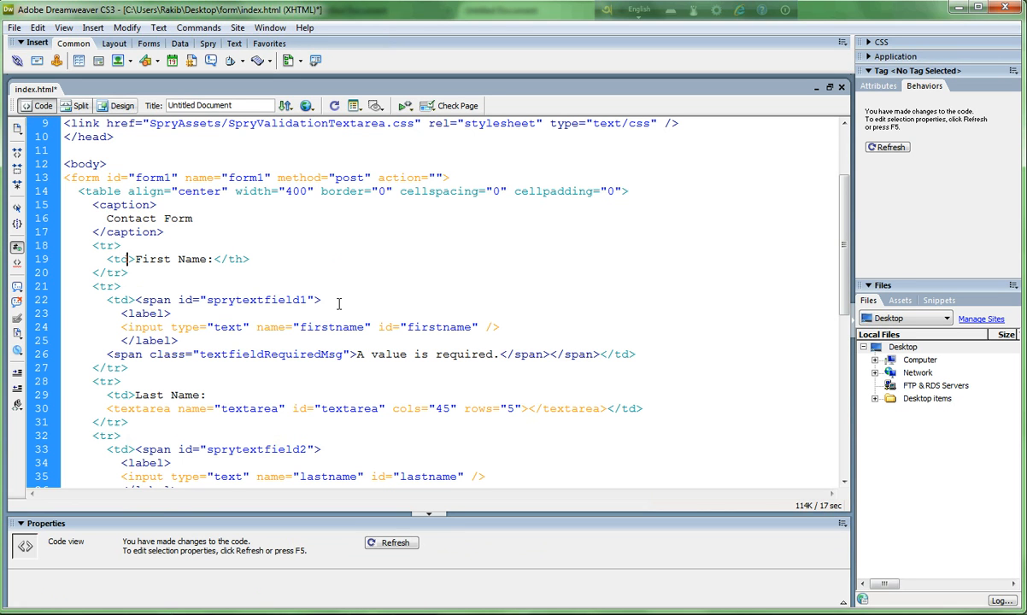
Change the First Name cell's closing tag to </td> and save the page.
key(Right)
key(Right)
key(Right)
key(Right)
key(Right)
key(Right)
key(Right)
key(Right)
key(Right)
key(Right)
key(Right)
key(Right)
key(Right)
key(Right)
key(Right)
key(Right)
key(Right)
key(Left)
key(BackSpace)
text(d)
key(ctrl+s)
Preview the page in the browser, reload it and check the form's labels and fields.
click(121, 106)
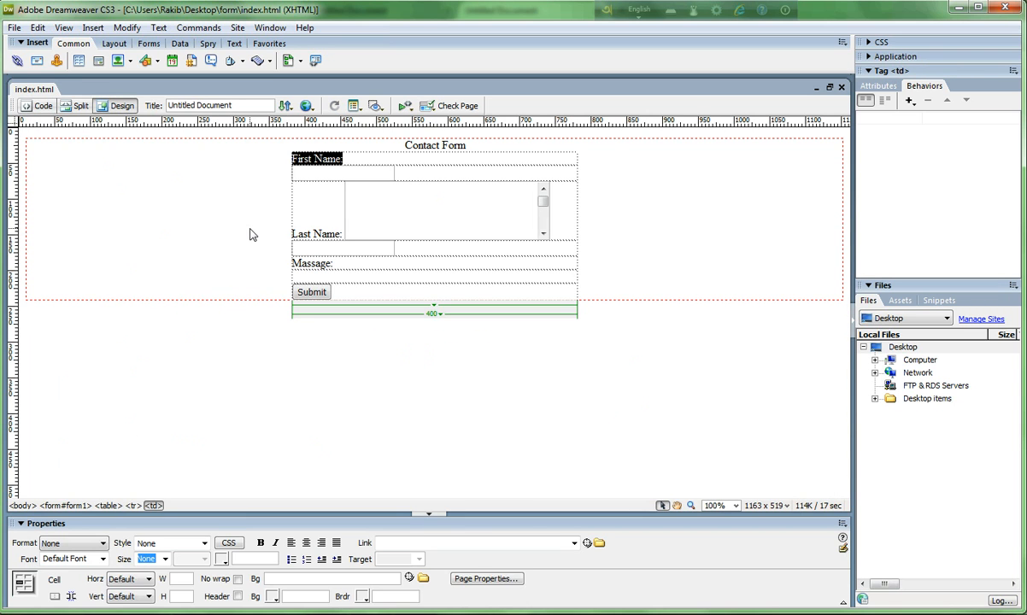
click(335, 216)
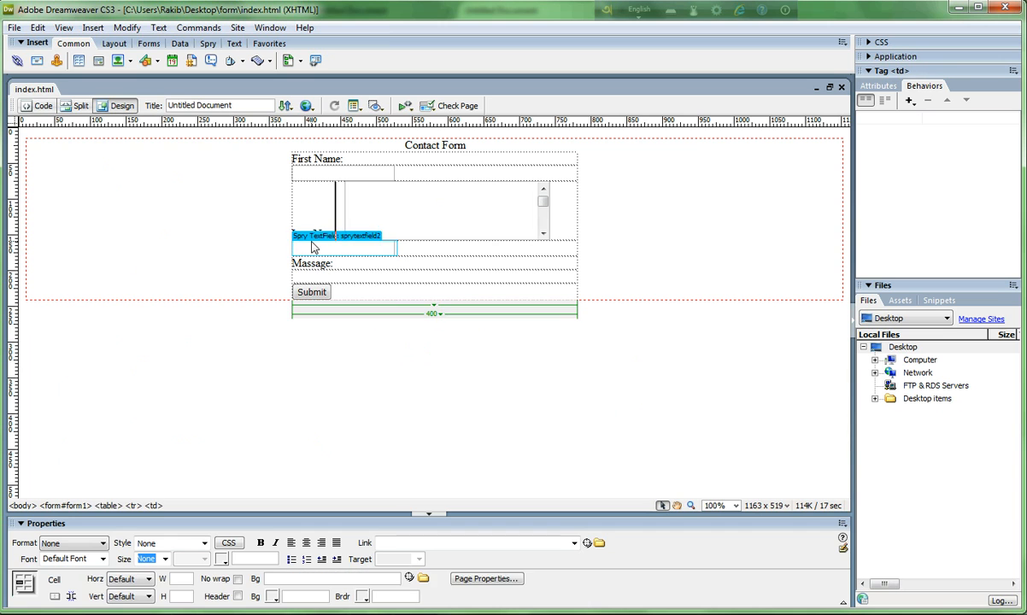
click(235, 243)
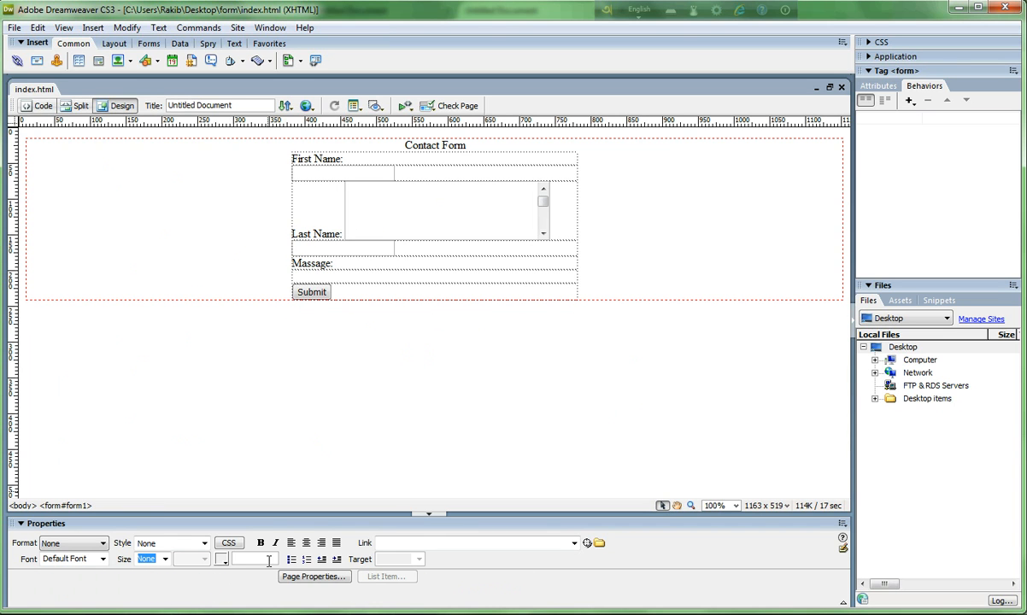
key(F12)
right_click(161, 344)
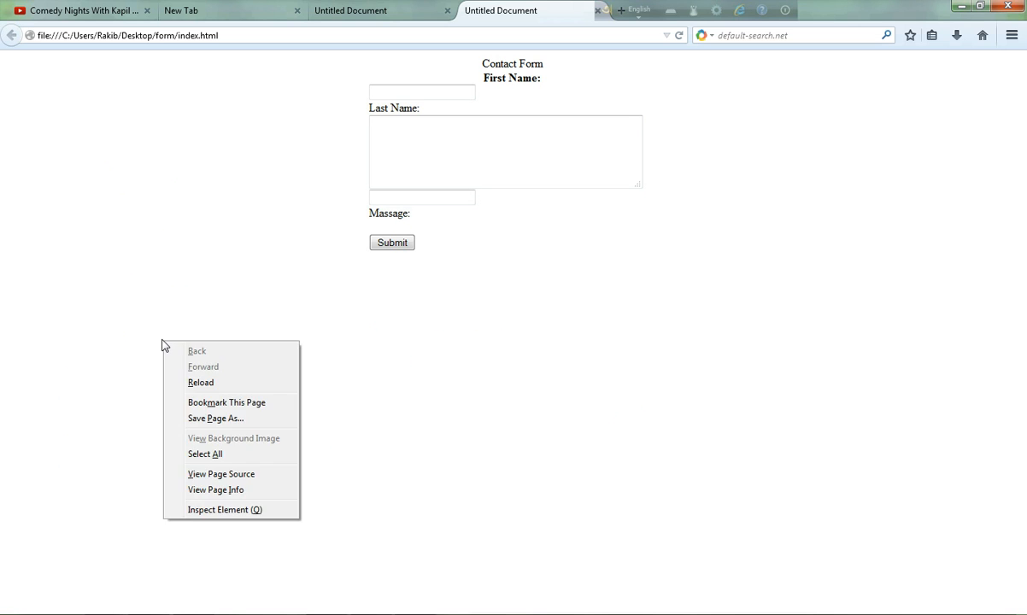
click(197, 384)
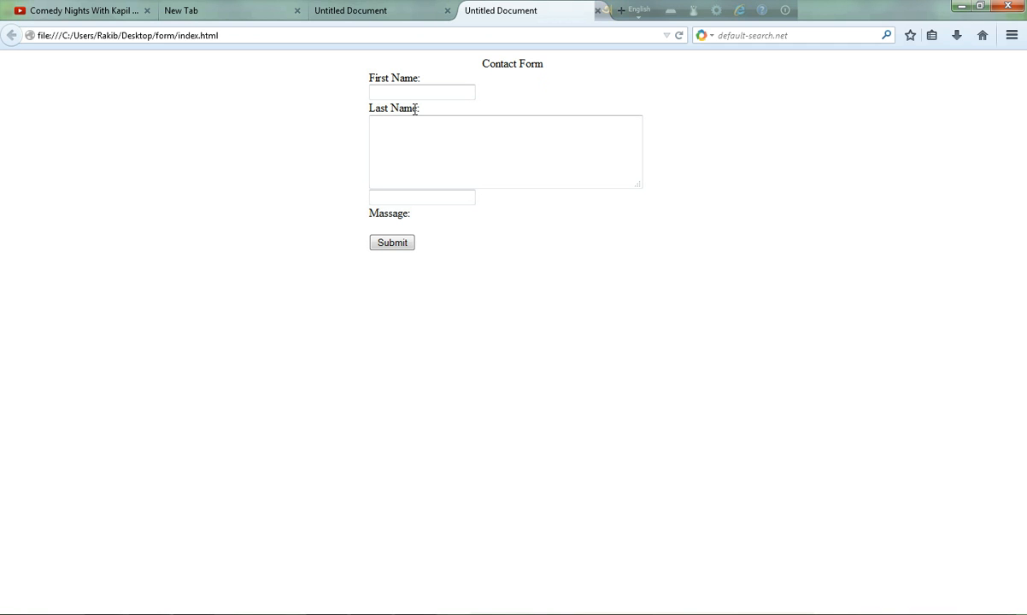
click(434, 203)
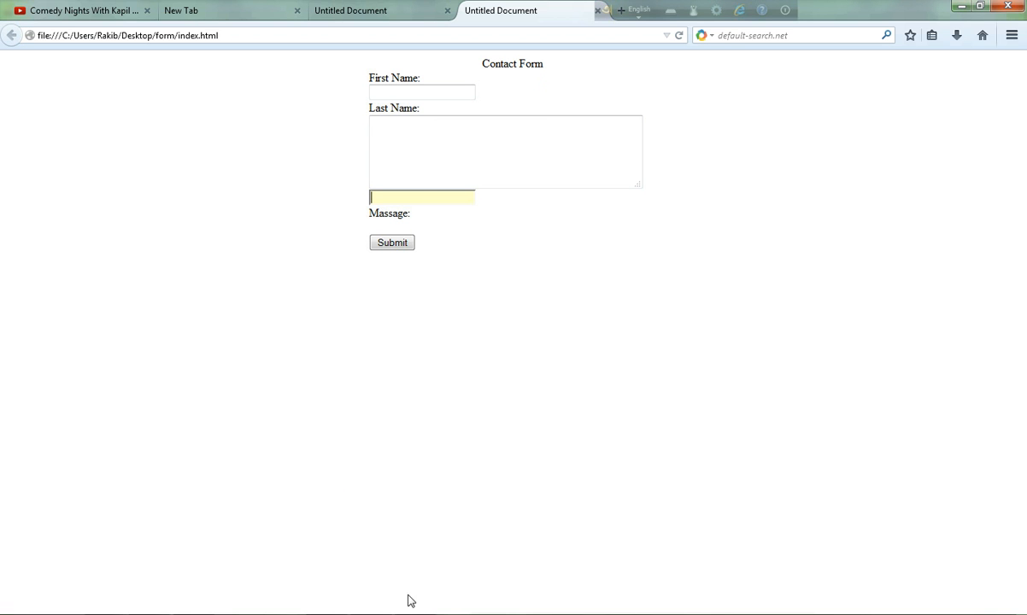
Switch back to Dreamweaver and cut the textarea markup out of the Last Name cell in the code.
key(alt+Tab)
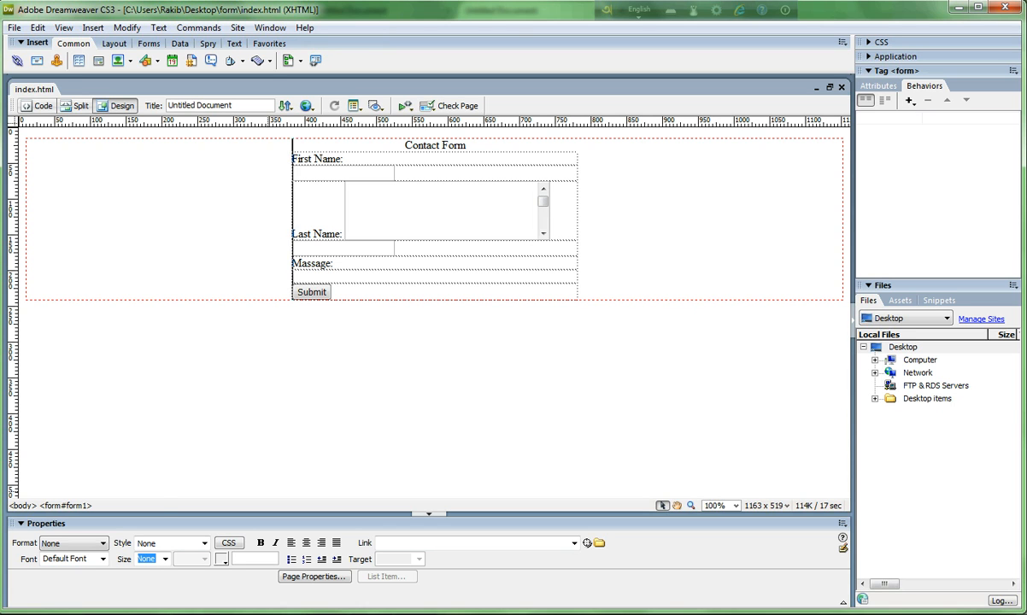
click(369, 277)
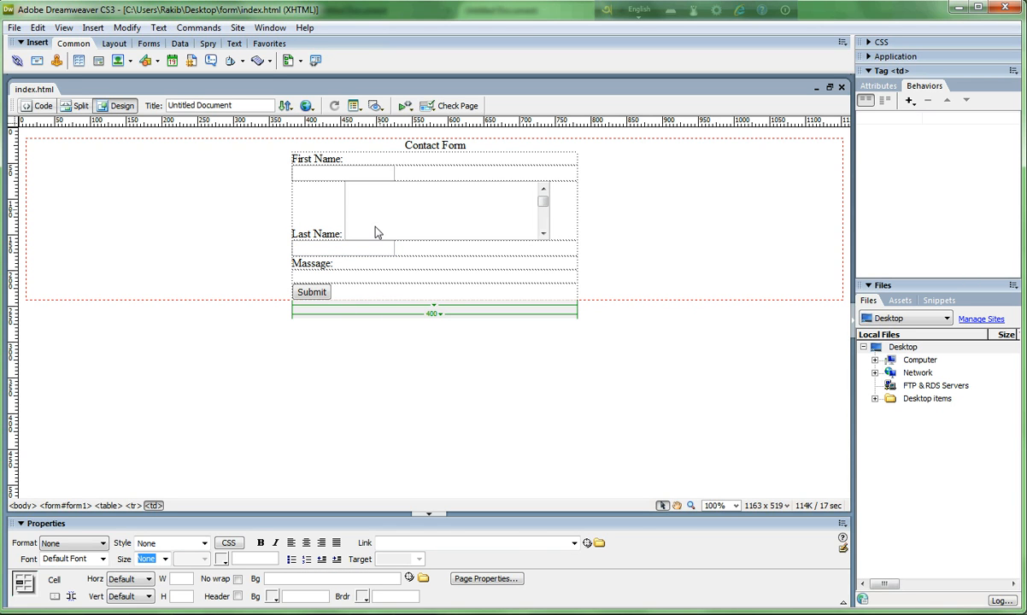
click(41, 106)
scroll(206, 309, down, 2)
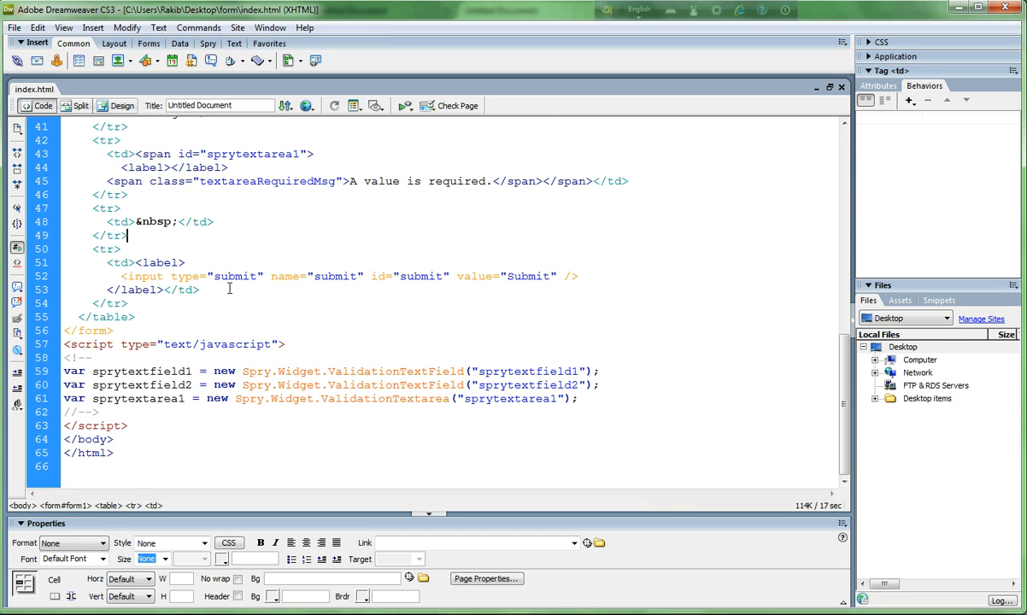
click(119, 106)
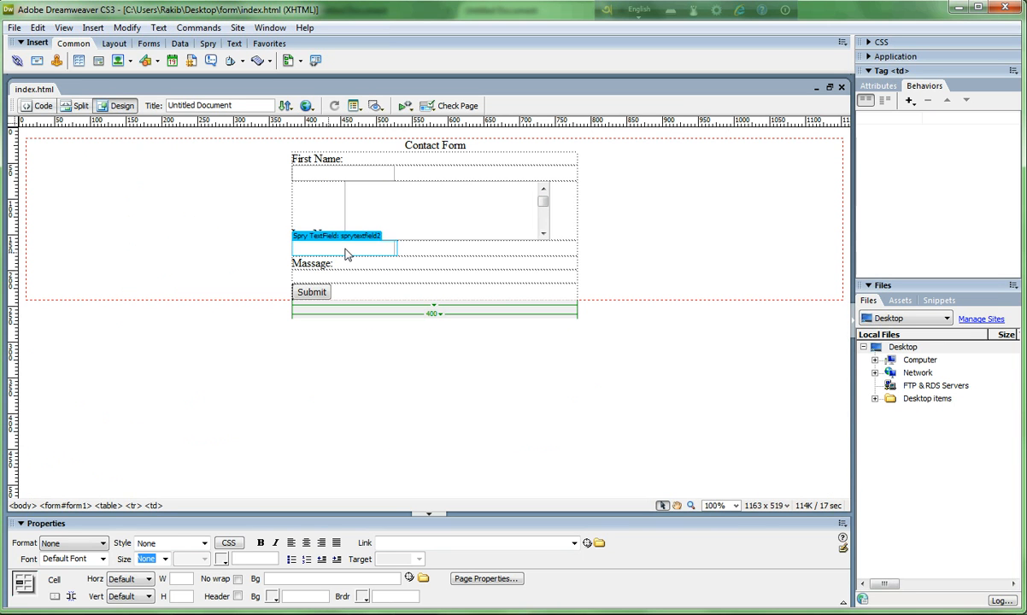
click(383, 233)
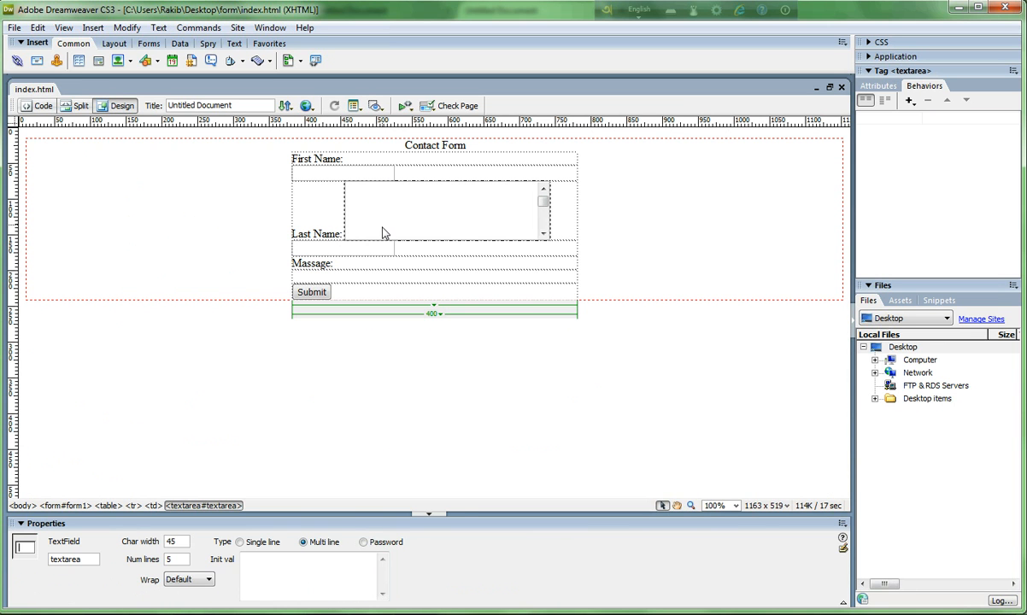
click(79, 106)
click(234, 236)
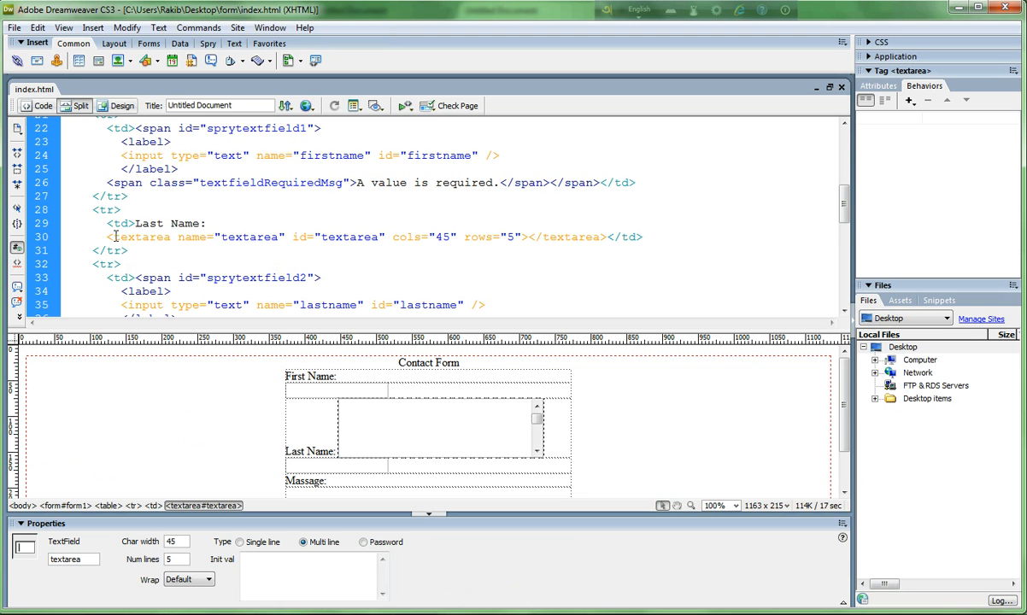
drag(108, 236, 609, 238)
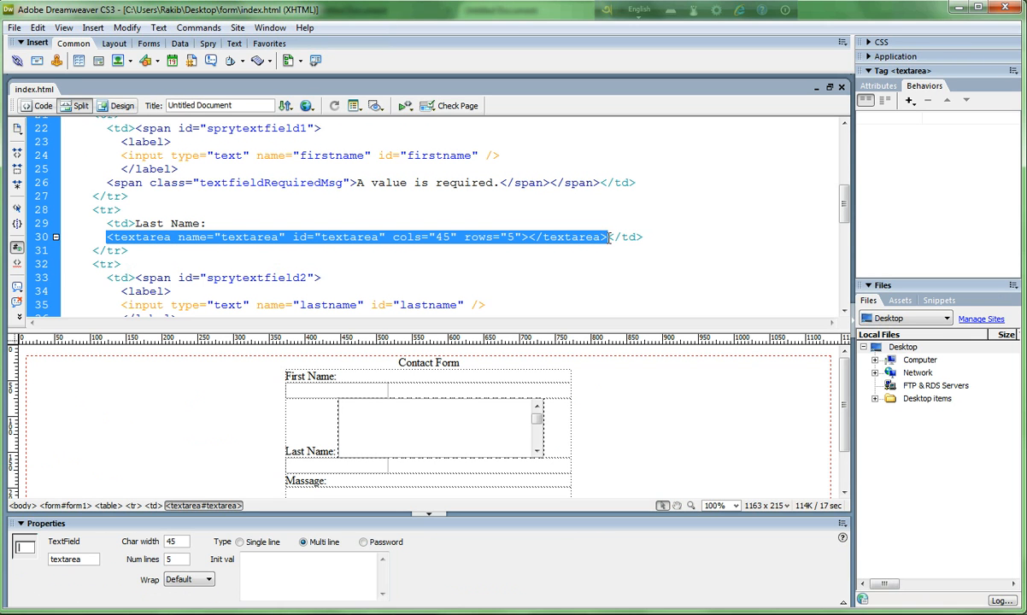
key(ctrl+x)
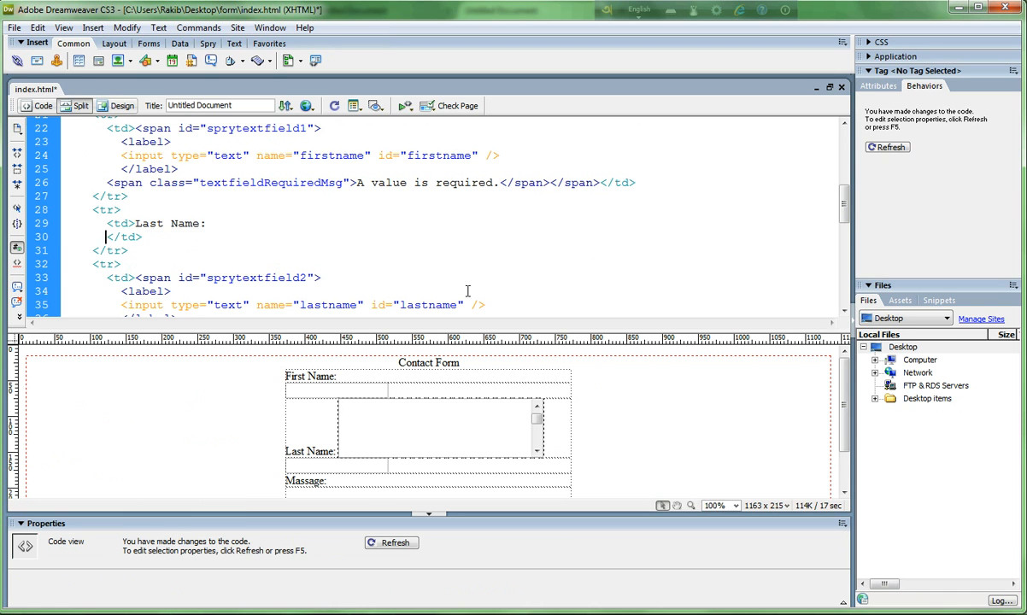
Paste the textarea markup inside the empty label of the sprytextarea1 span below the Massage row and save.
click(384, 484)
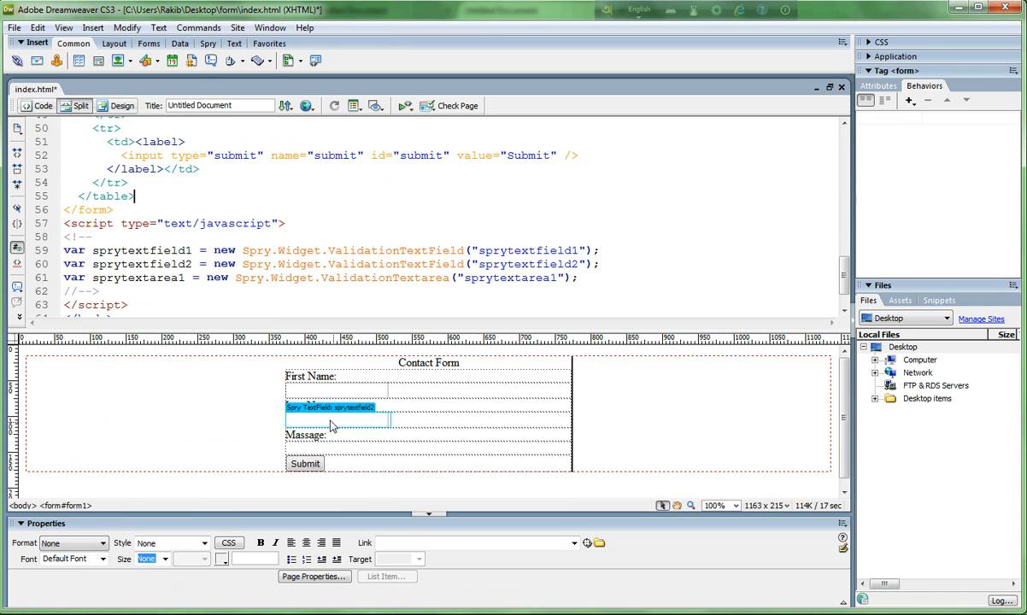
click(329, 435)
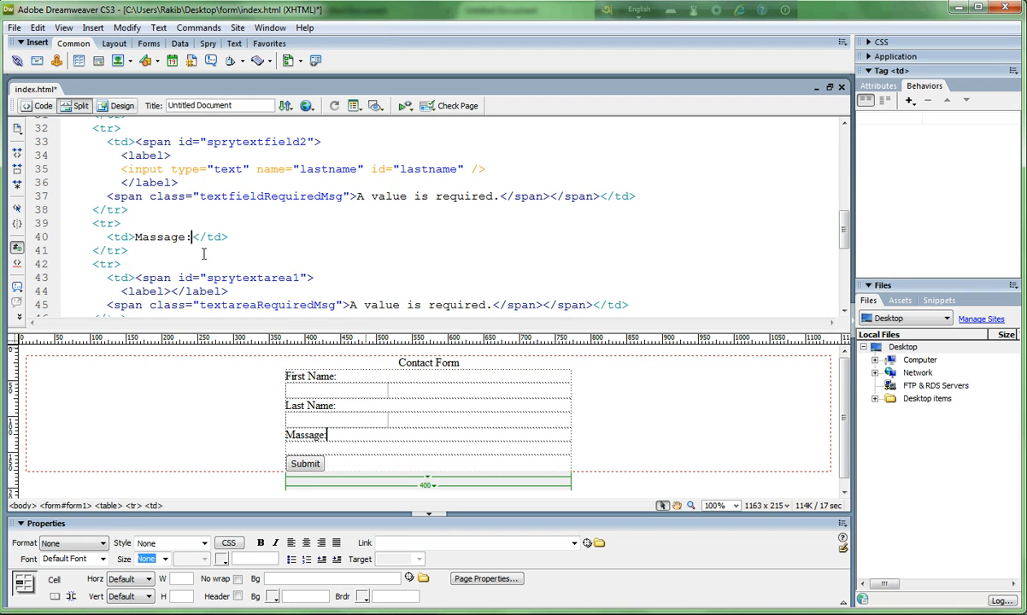
click(171, 291)
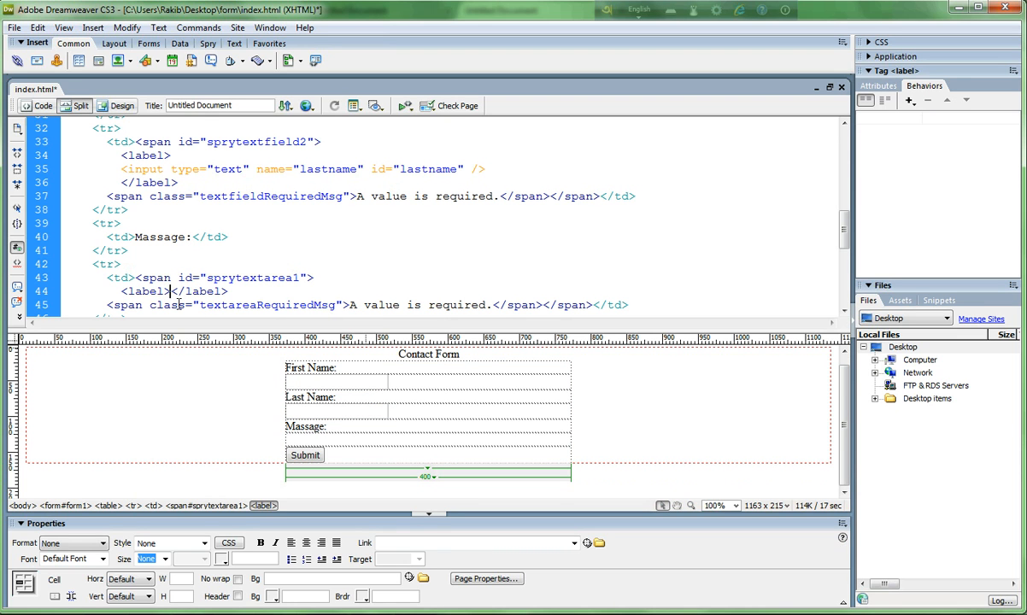
key(ctrl+v)
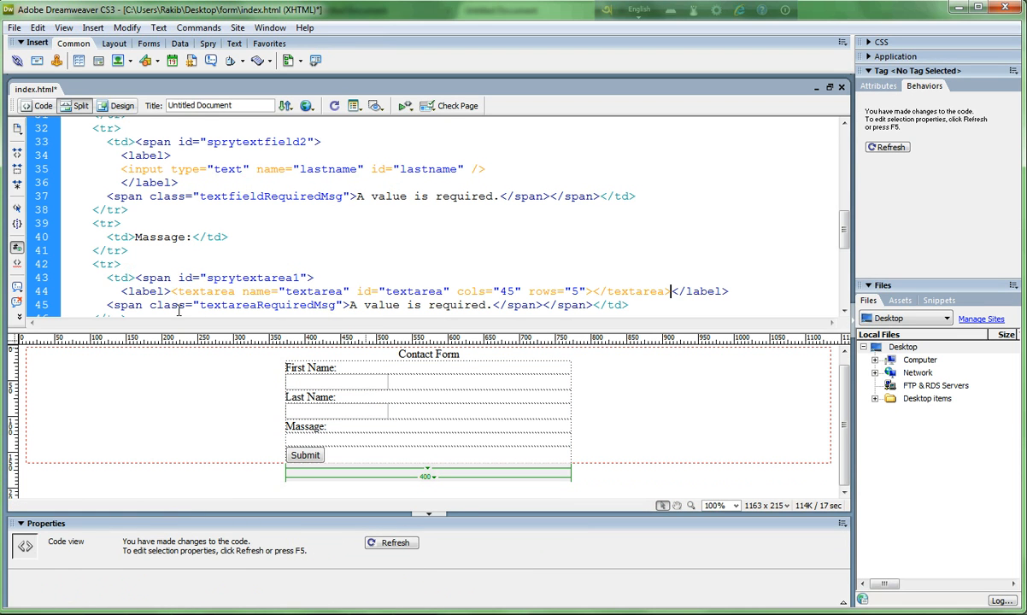
click(372, 437)
key(ctrl+s)
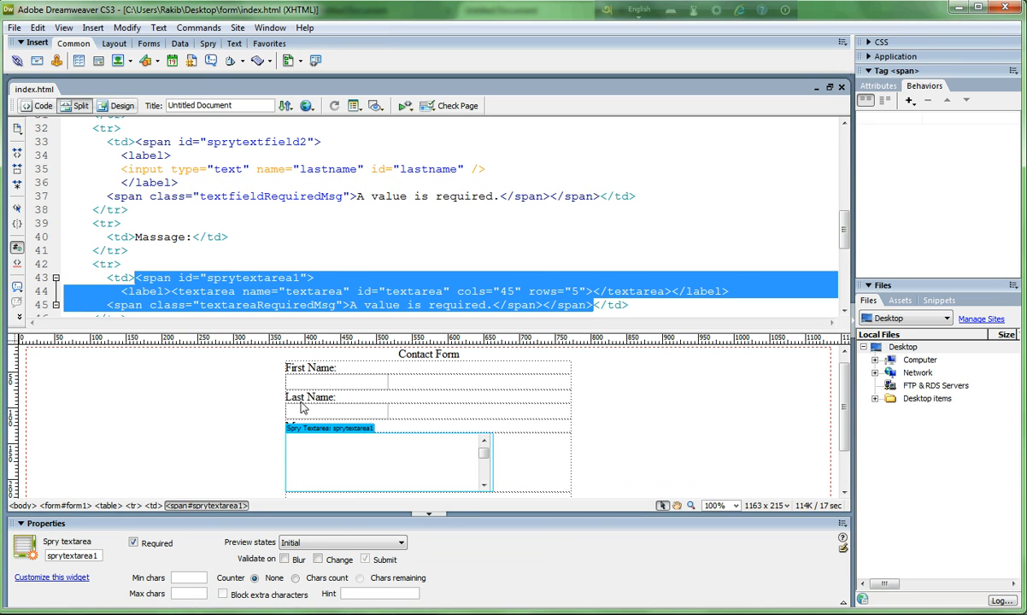
Preview the saved page in the browser and reload it to check where the message area now sits.
click(391, 381)
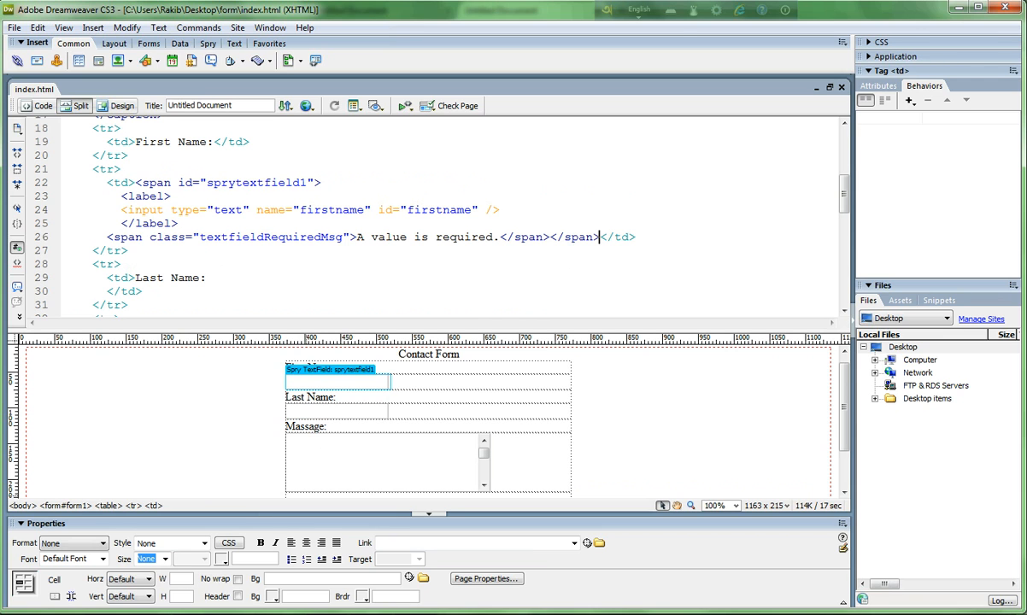
key(F12)
right_click(202, 157)
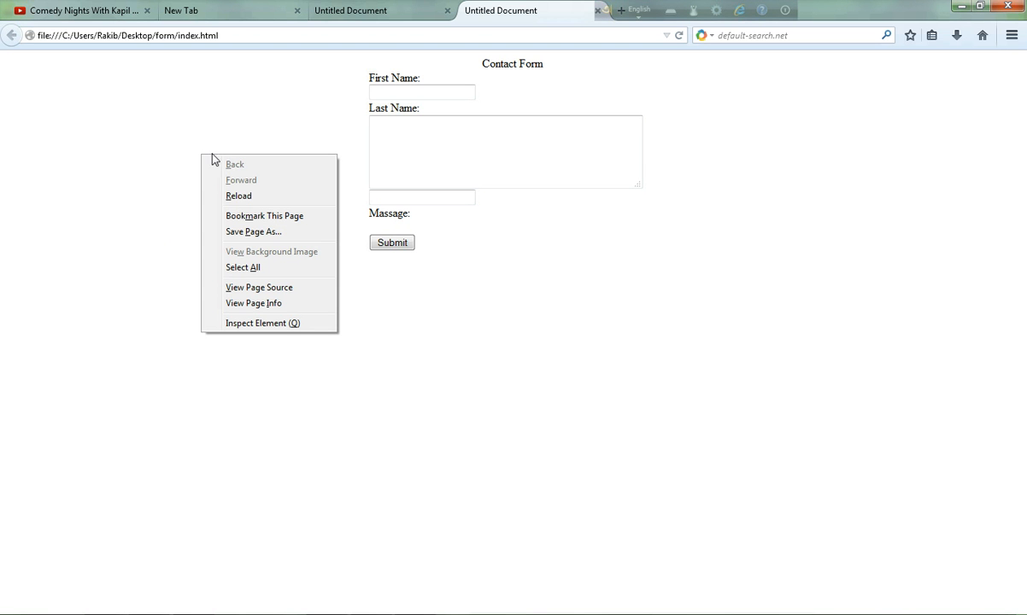
click(239, 199)
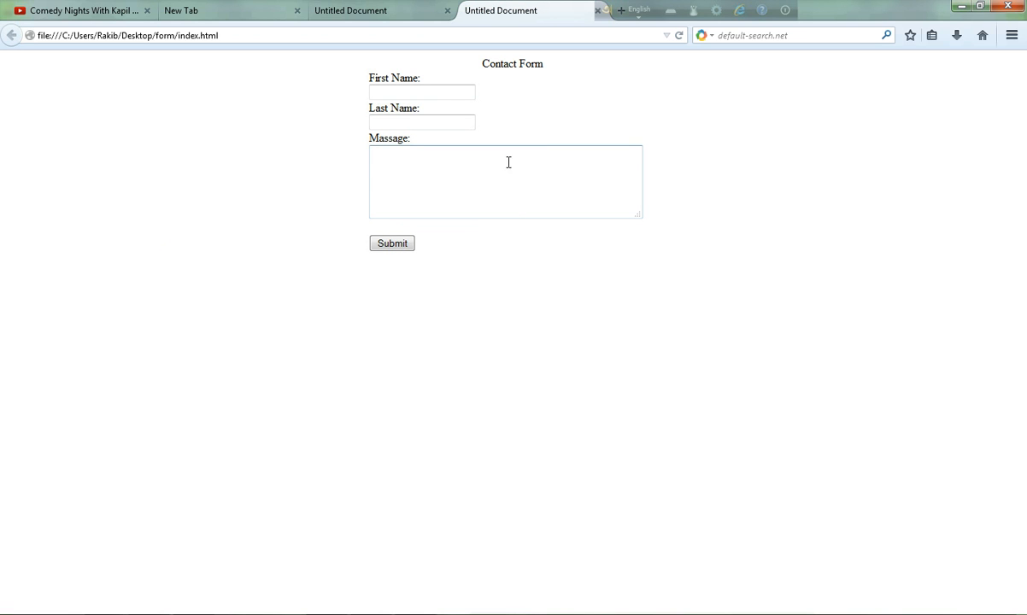
Test the validation by filling in only the first name and submitting the form with the last name and message empty.
click(433, 92)
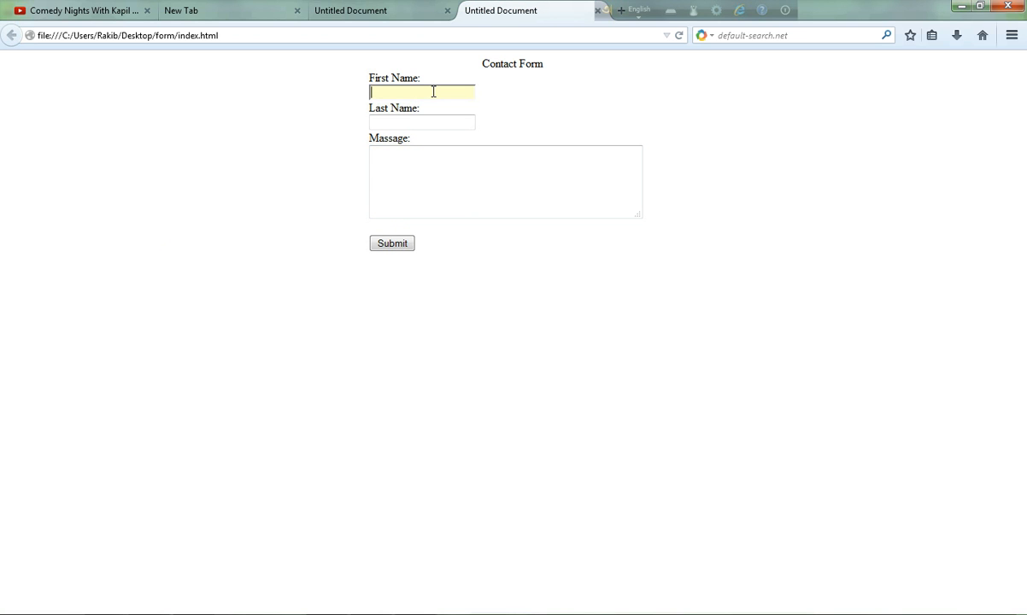
text(fsfdsfj)
key(BackSpace)
key(BackSpace)
key(BackSpace)
key(BackSpace)
key(BackSpace)
key(BackSpace)
text(ro)
click(410, 122)
click(407, 178)
click(391, 247)
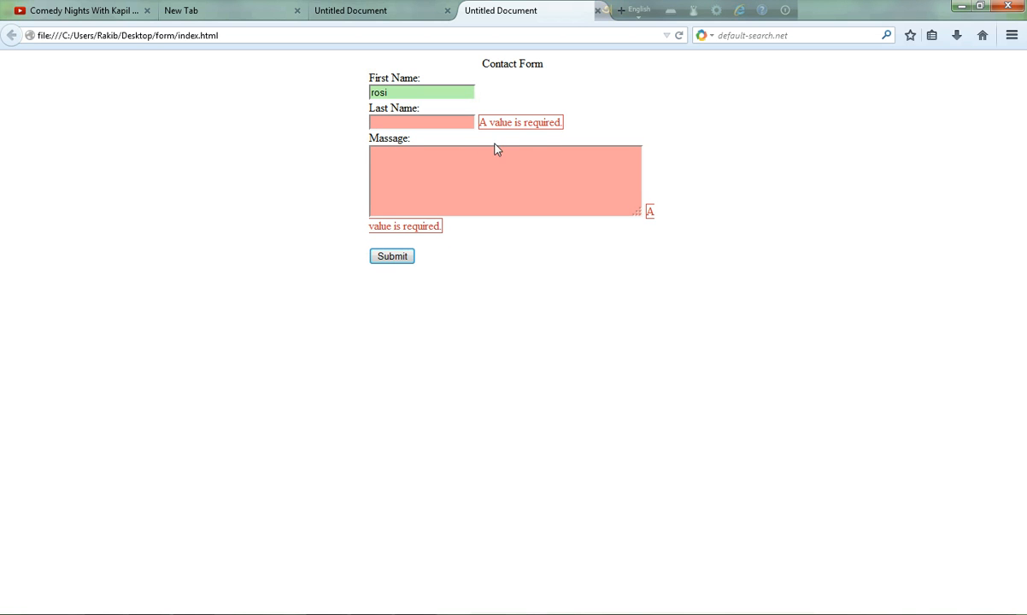
Fill in the last name and submit the form again with the Massage field still empty.
click(407, 149)
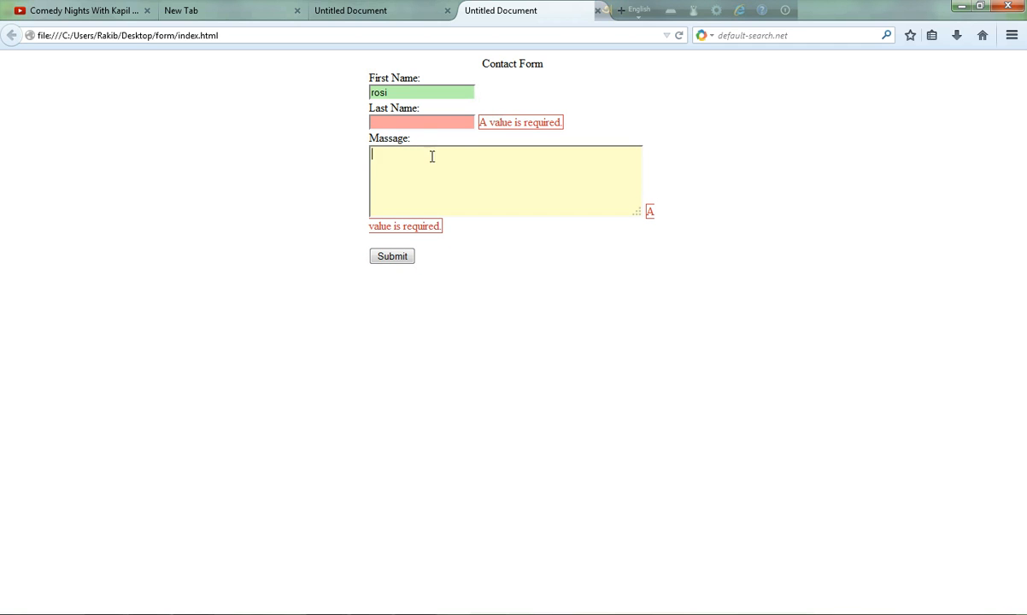
click(394, 122)
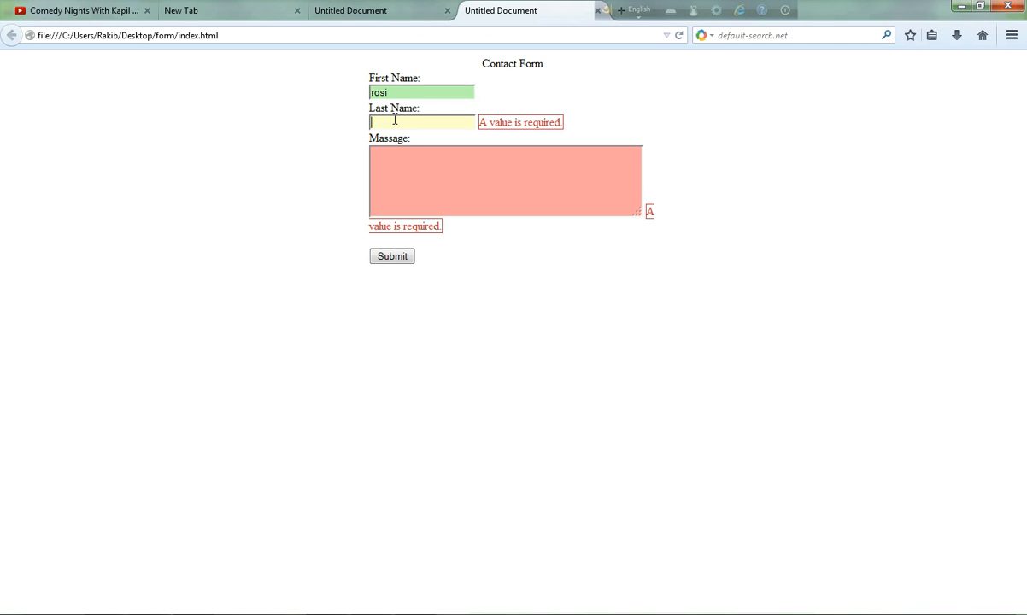
text(rahman)
click(390, 256)
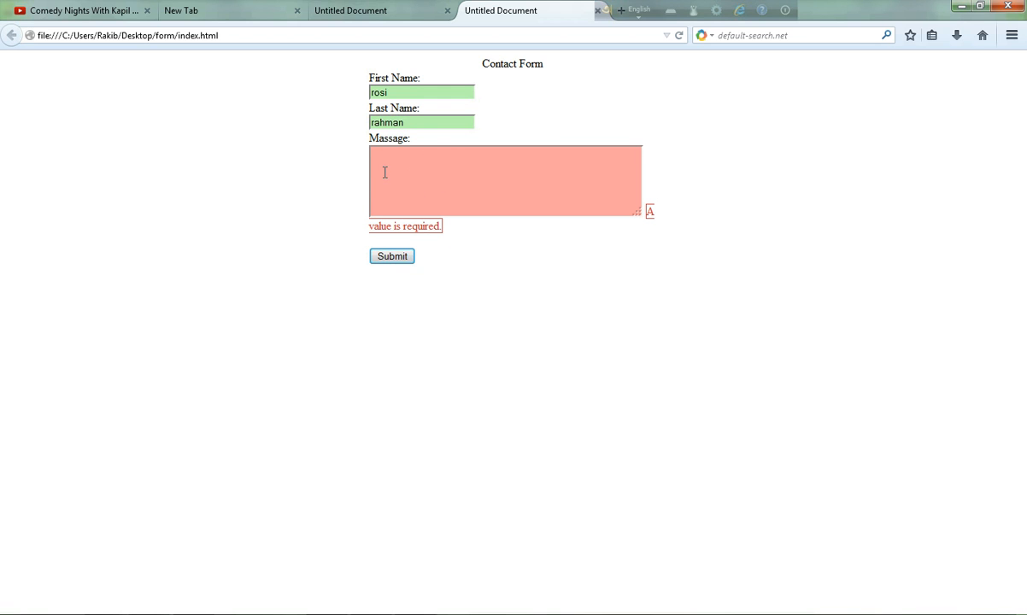
Put the cursor in the Massage field, and move the Avro Keyboard bar down off the browser's title area.
click(432, 176)
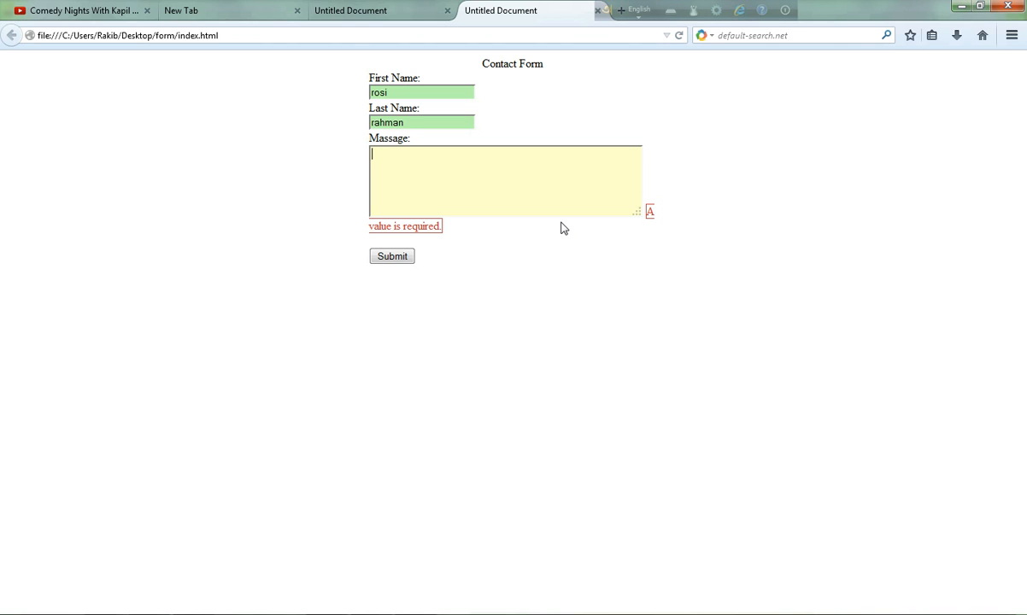
drag(613, 17, 687, 60)
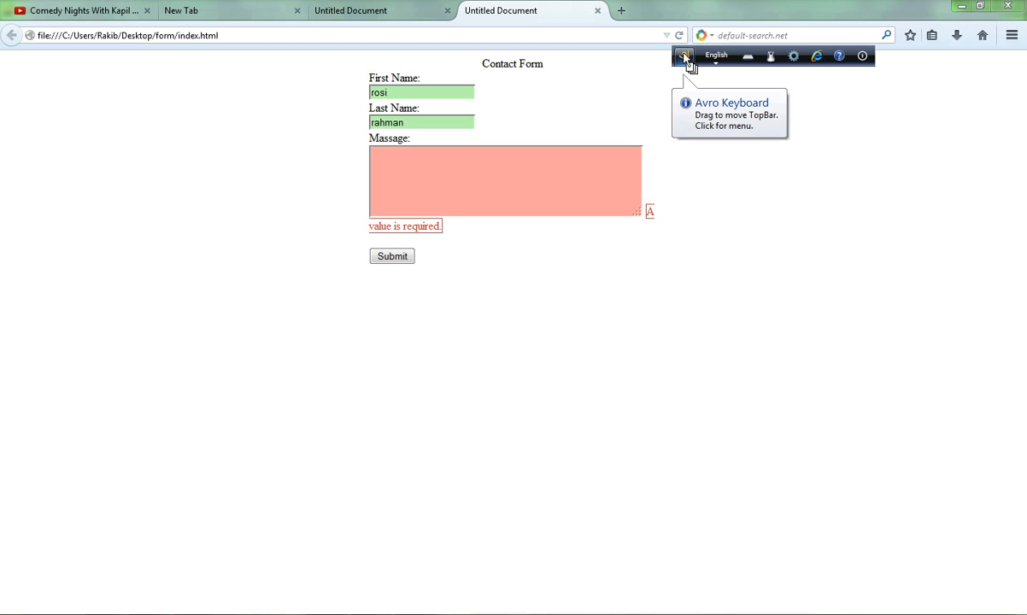